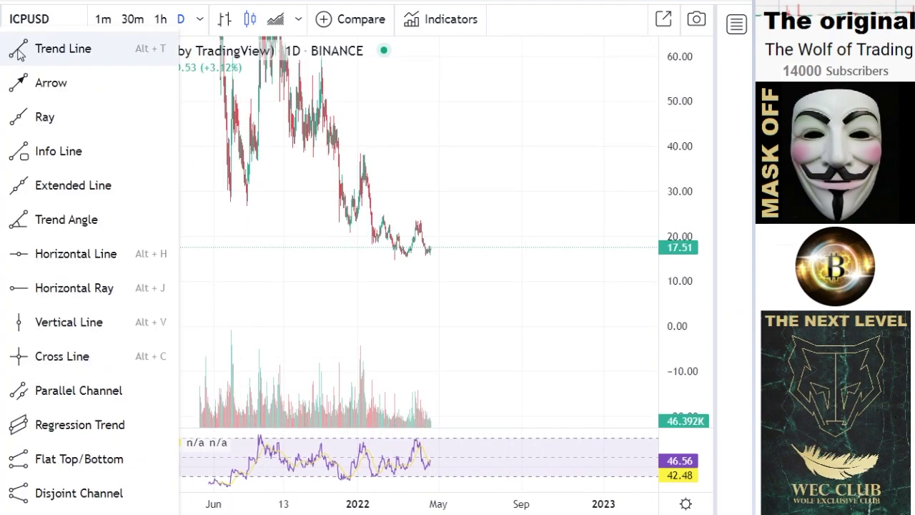
Step: Draw a rising trend line on the ICPUSD chart from about 15.75 in mid-2021 to about 32 in November 2022
click(188, 255)
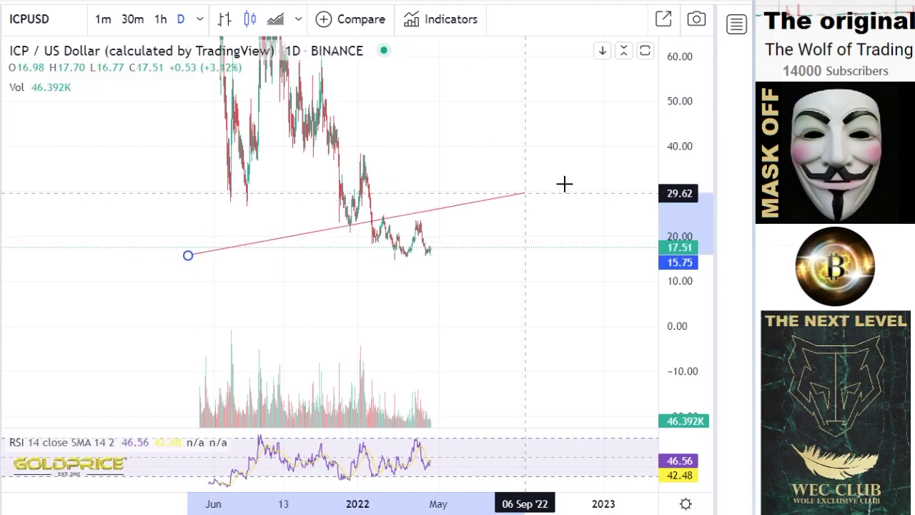
click(575, 182)
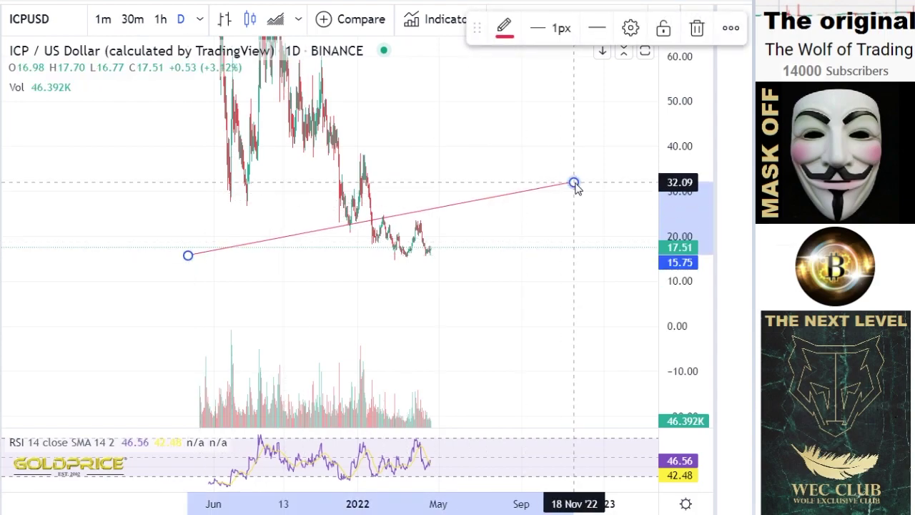
Step: Brush a projected ICP price path from the latest candle down to about 8 in June 2022, recovering to about 24 by September
click(2, 116)
click(21, 117)
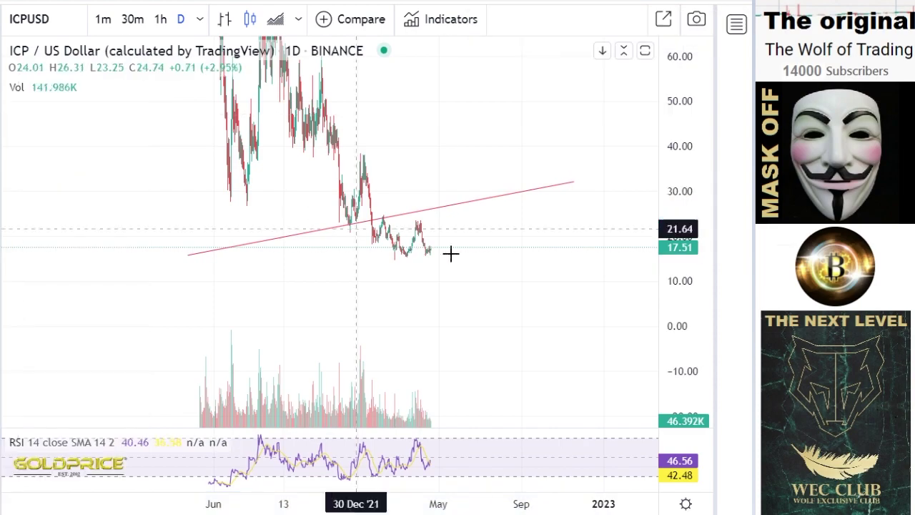
mouse_move(427, 251)
mouse_down()
mouse_move(437, 229)
mouse_move(447, 250)
mouse_up()
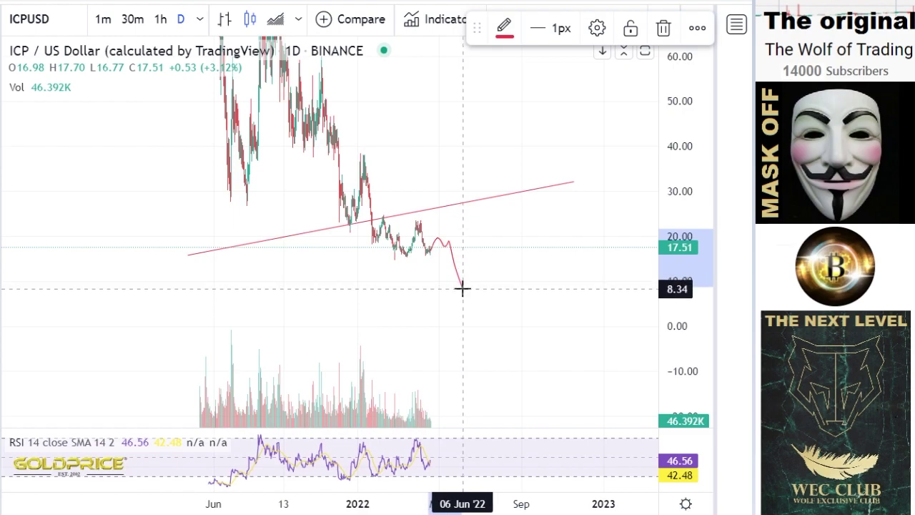
mouse_move(463, 288)
mouse_down()
mouse_move(491, 231)
mouse_move(511, 245)
mouse_move(519, 219)
mouse_up()
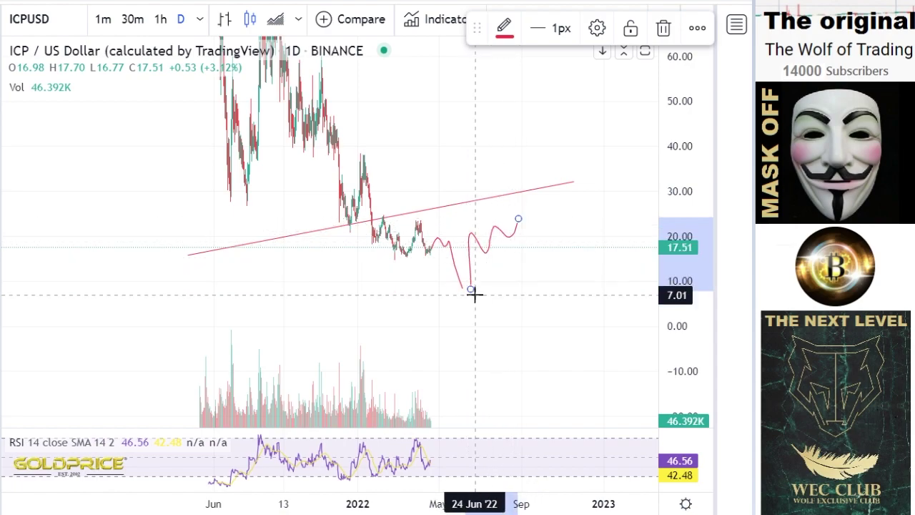
drag(461, 291, 472, 276)
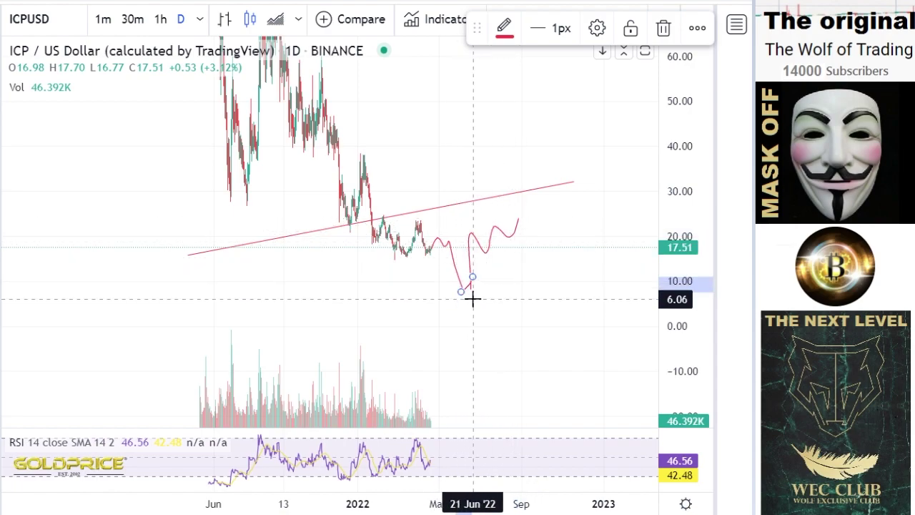
Step: Draw a lower rising trend line from about 3 in September 2021 to about 19 in March 2023, passing near the projected low
scroll(472, 299, down, 5)
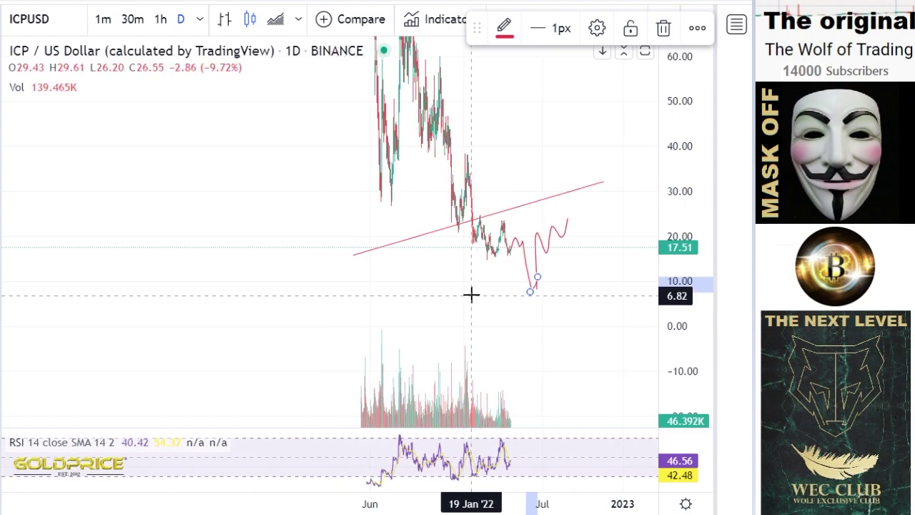
click(2, 26)
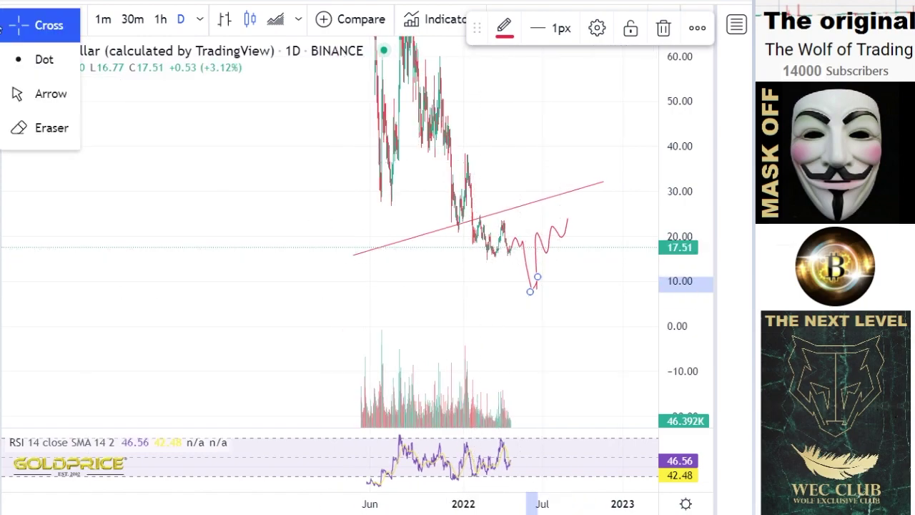
click(8, 28)
drag(212, 186, 115, 265)
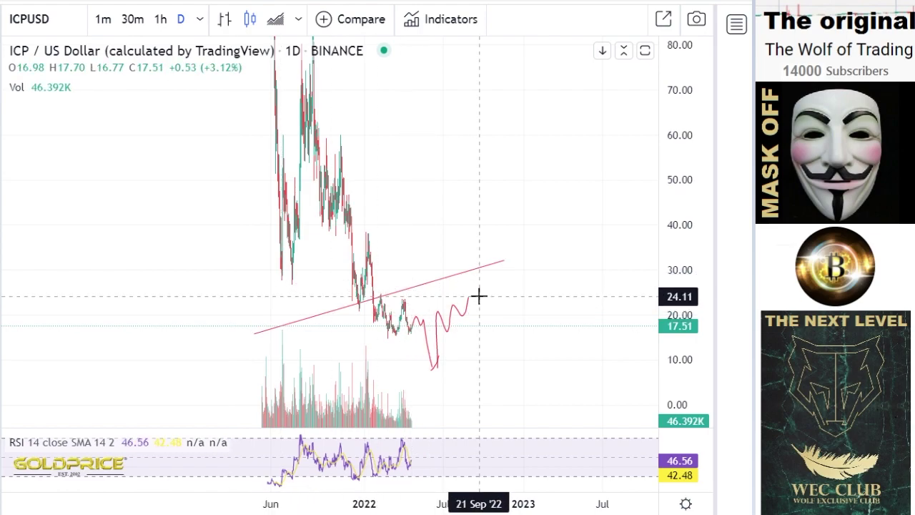
click(1, 54)
click(32, 54)
click(313, 392)
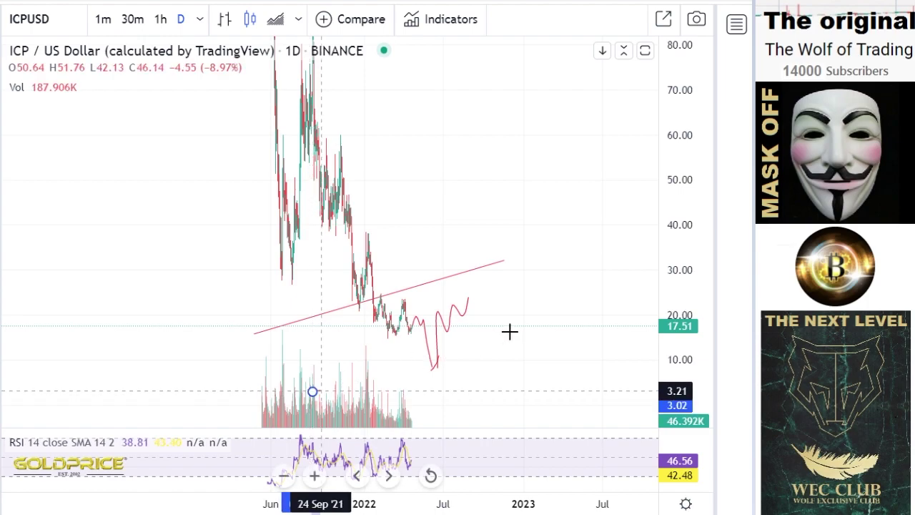
click(551, 320)
Step: Add a rising trend line between the existing two, from about 10.4 in mid-2021 to about 29 in March 2023
click(1, 57)
click(14, 56)
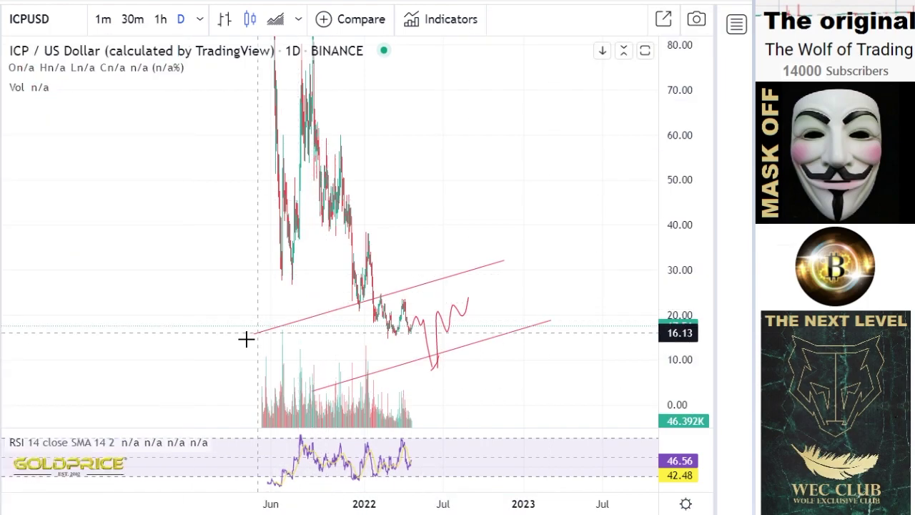
click(245, 358)
click(552, 276)
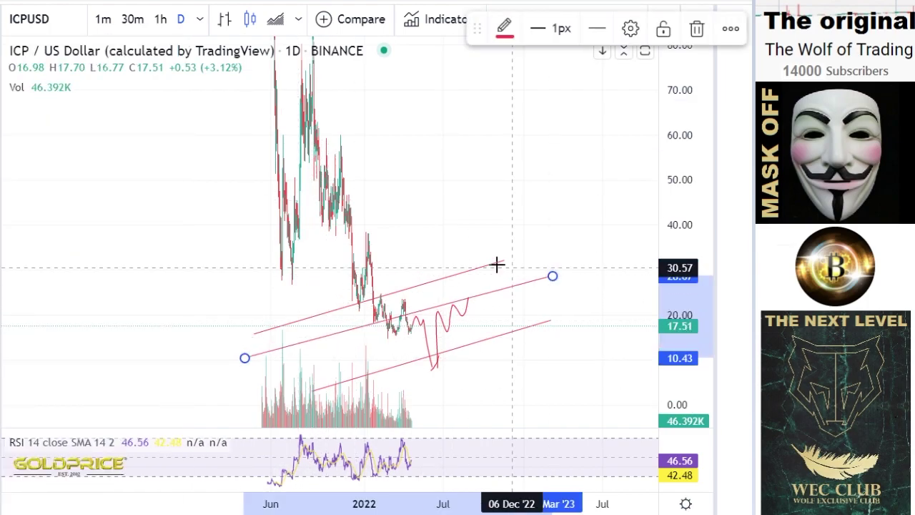
Step: Brush a rounded top down to about 15 in November 2022, continued by a stepped rally to about 60 in mid-2023
click(2, 116)
click(16, 117)
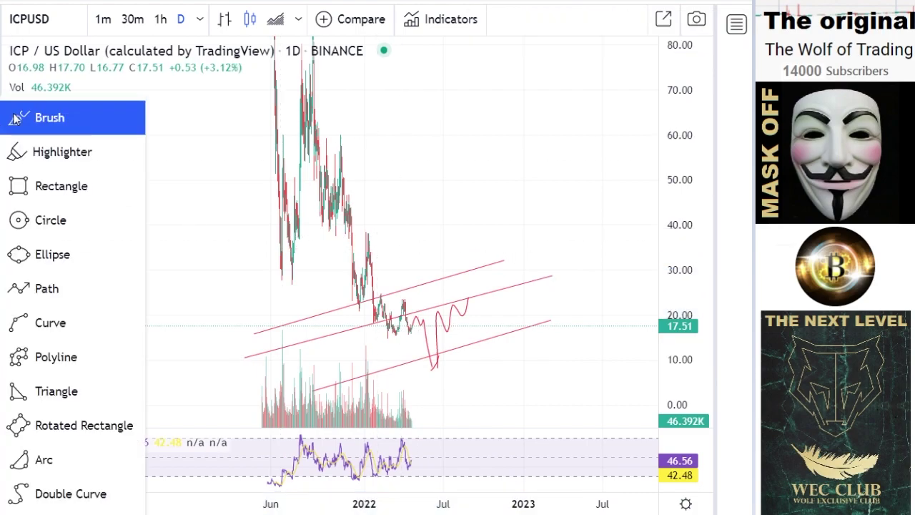
drag(668, 208, 673, 311)
mouse_move(469, 275)
mouse_down()
mouse_move(478, 284)
mouse_move(484, 270)
mouse_move(497, 289)
mouse_up()
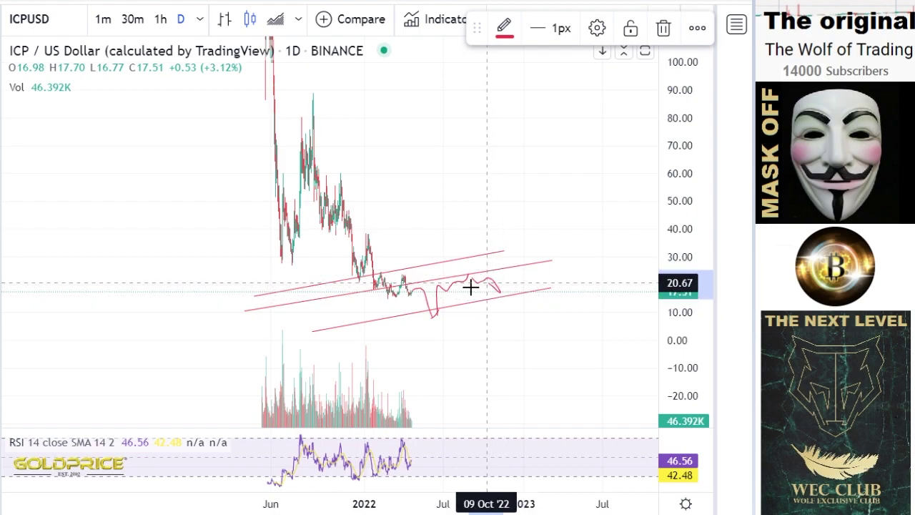
drag(436, 287, 469, 274)
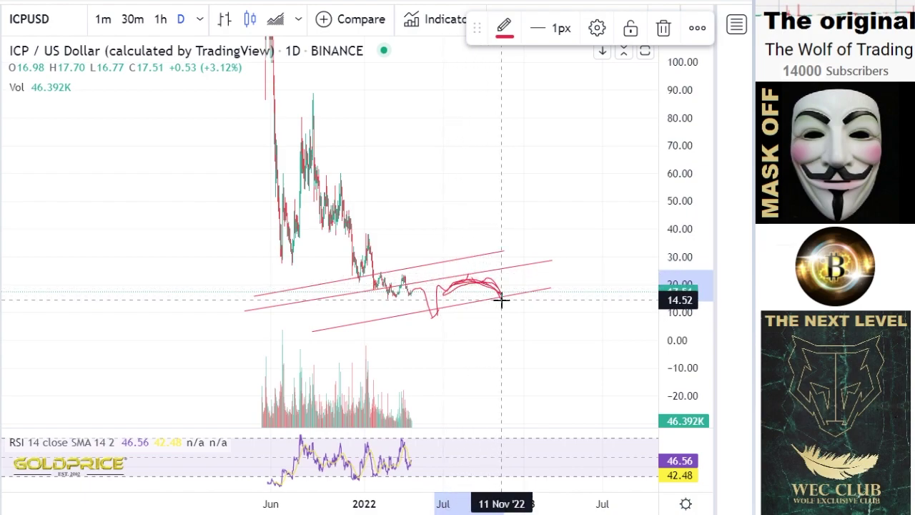
mouse_move(505, 303)
mouse_down()
mouse_move(516, 231)
mouse_move(527, 261)
mouse_move(542, 236)
mouse_move(547, 188)
mouse_move(554, 208)
mouse_move(591, 165)
mouse_move(618, 218)
mouse_up()
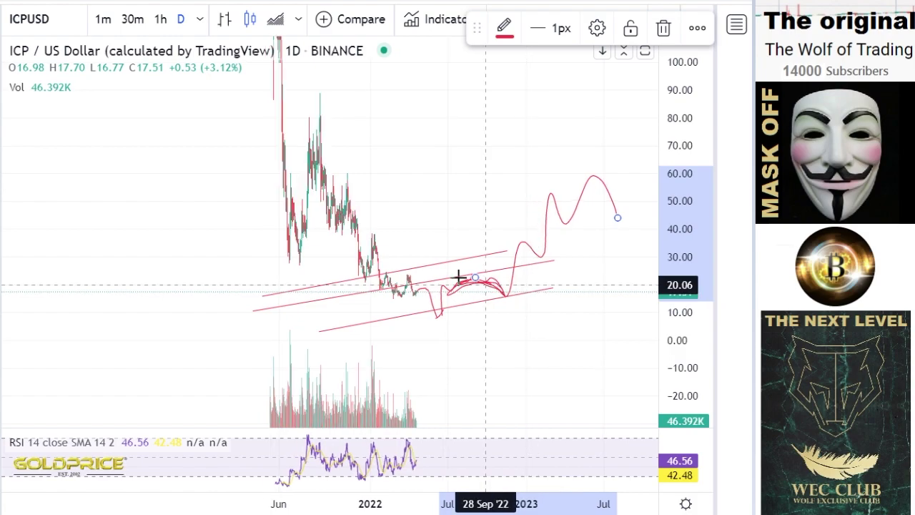
Step: Switch to the BTCUSD daily chart and examine the projected decline through the long support line near 31,000
click(13, 27)
click(15, 29)
drag(431, 186, 268, 245)
drag(684, 185, 684, 214)
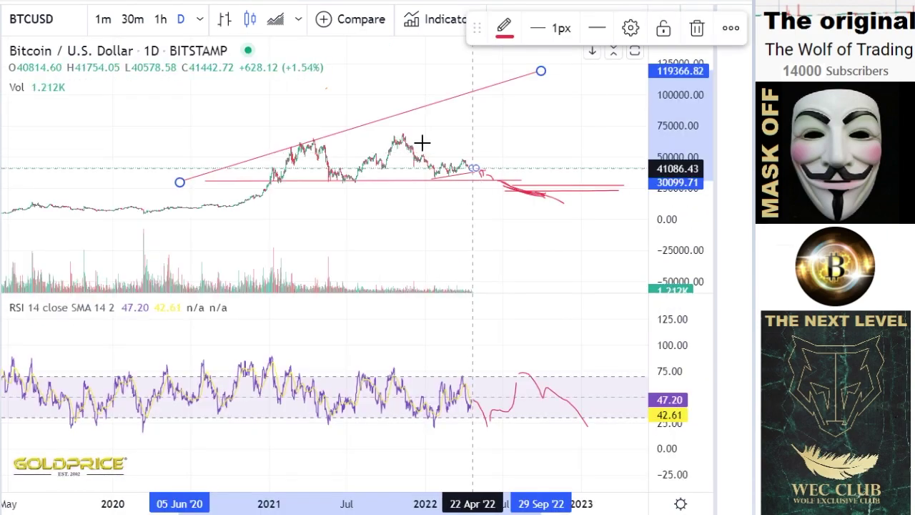
drag(665, 216, 665, 93)
drag(682, 205, 672, 171)
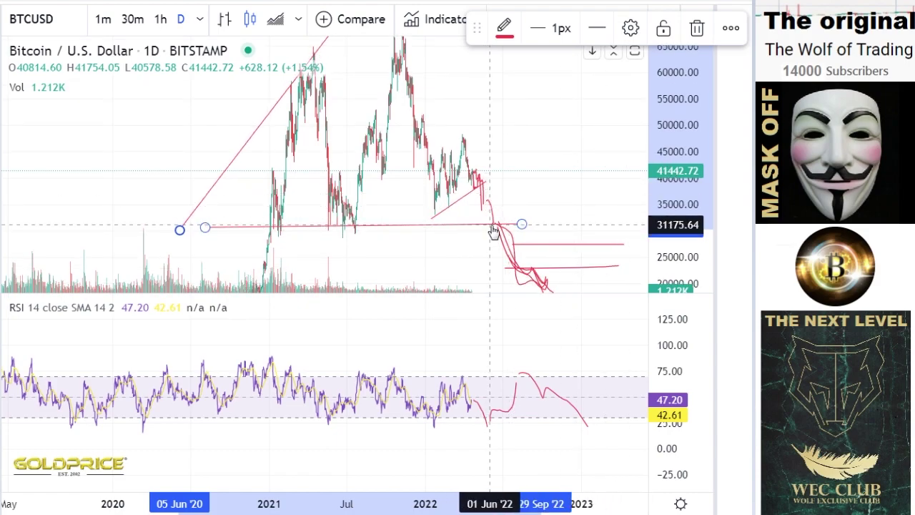
click(476, 173)
click(483, 213)
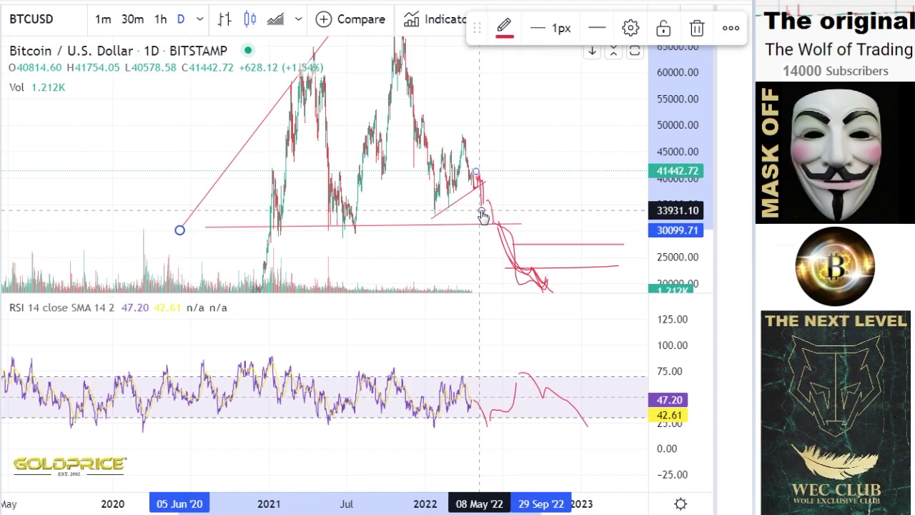
scroll(508, 217, up, 3)
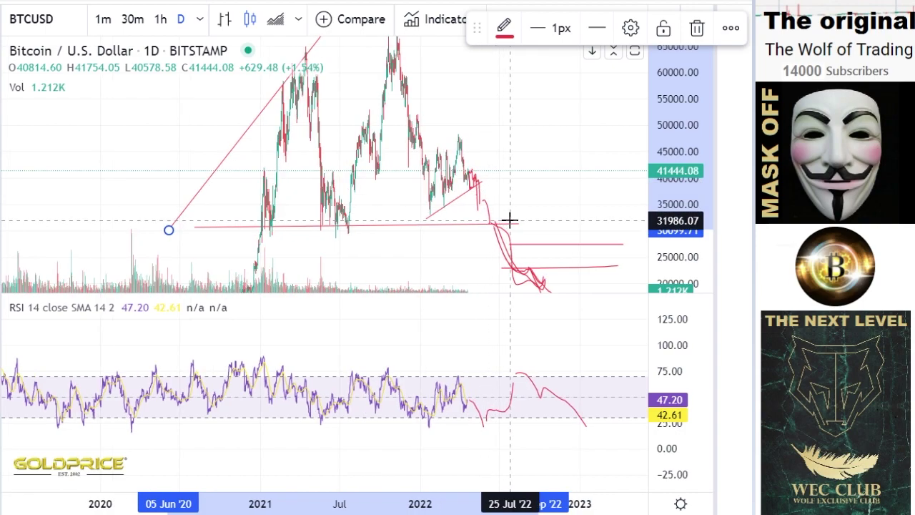
Step: Examine Bitcoin's 2022 candles up close against the rising support line and the brushed drop toward 30,000
click(0, 26)
click(17, 24)
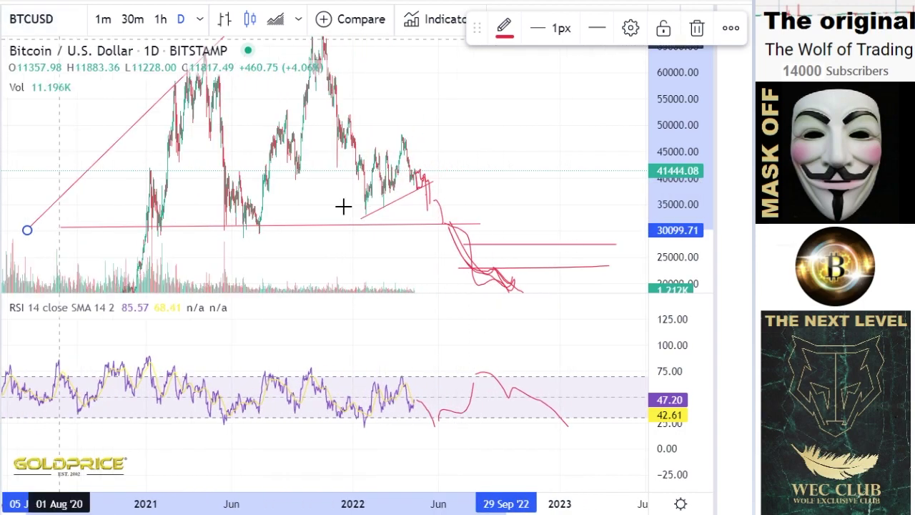
drag(471, 320, 509, 424)
drag(655, 278, 657, 90)
mouse_move(586, 242)
mouse_down()
mouse_move(543, 296)
mouse_move(371, 210)
mouse_move(396, 185)
mouse_move(493, 203)
mouse_move(676, 168)
mouse_up()
scroll(572, 221, up, 3)
scroll(572, 222, up, 5)
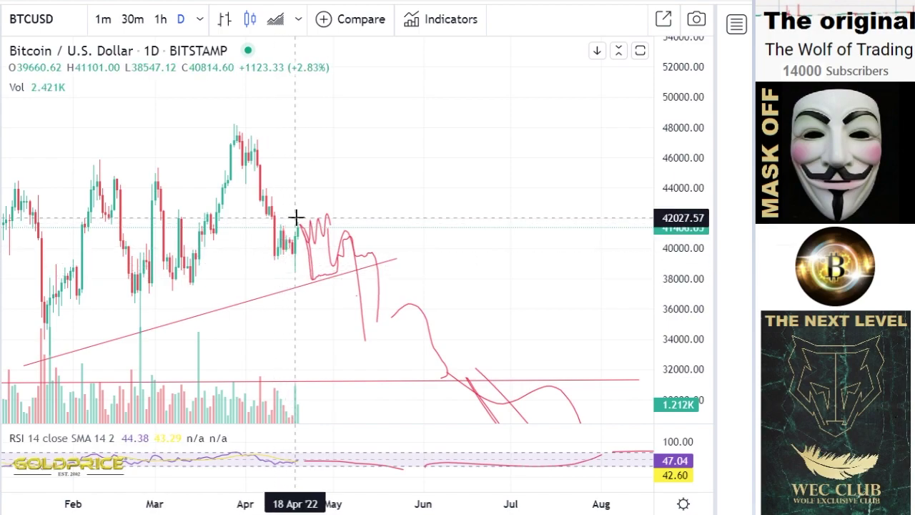
scroll(300, 233, down, 3)
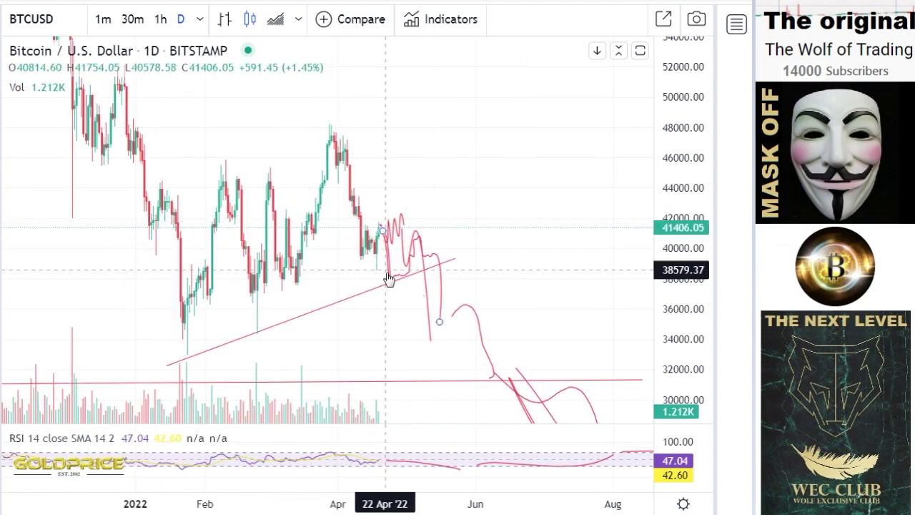
drag(366, 318, 373, 268)
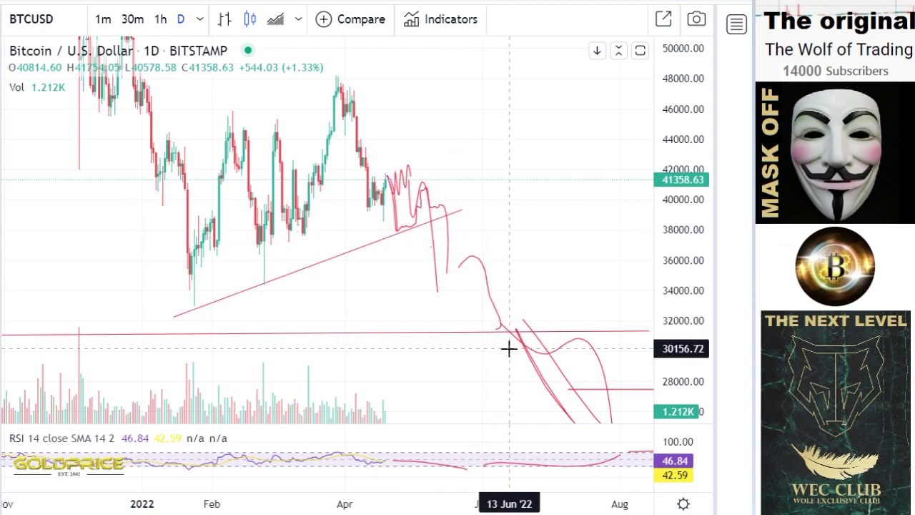
scroll(488, 269, down, 3)
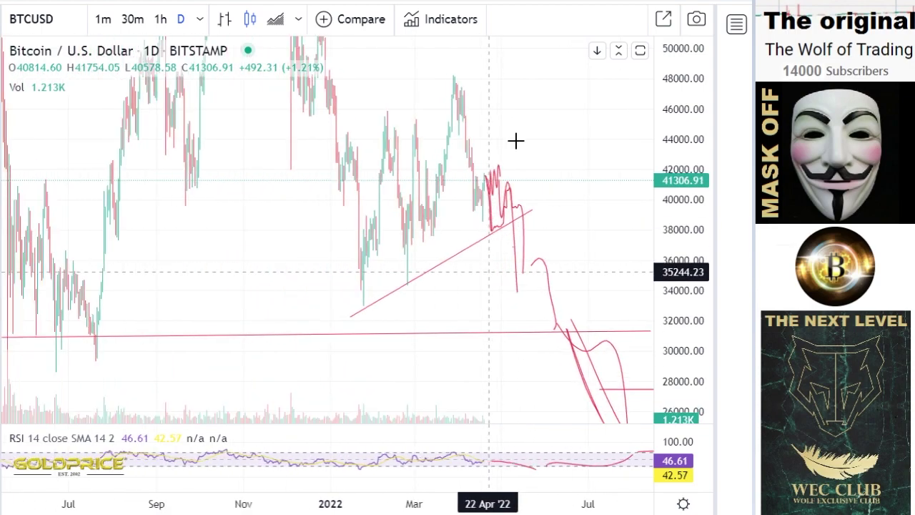
scroll(516, 141, down, 2)
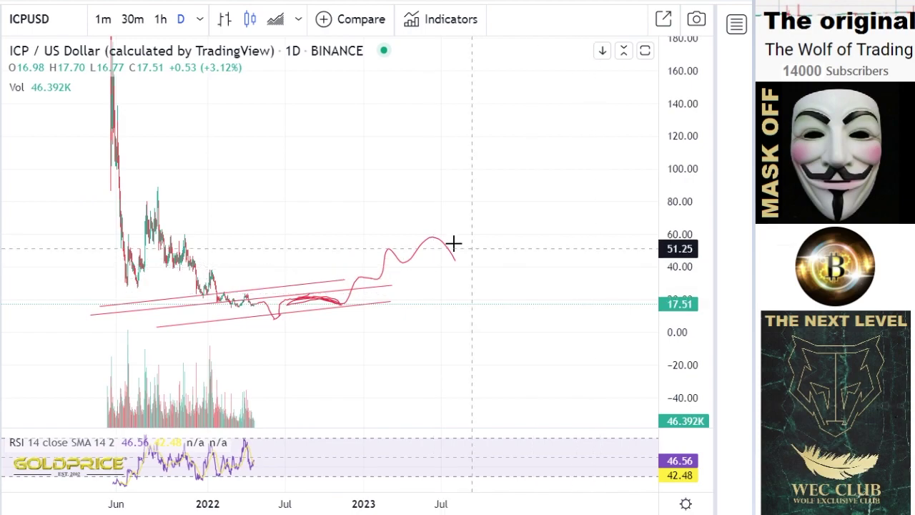
drag(321, 191, 408, 266)
drag(676, 256, 676, 272)
drag(333, 236, 313, 250)
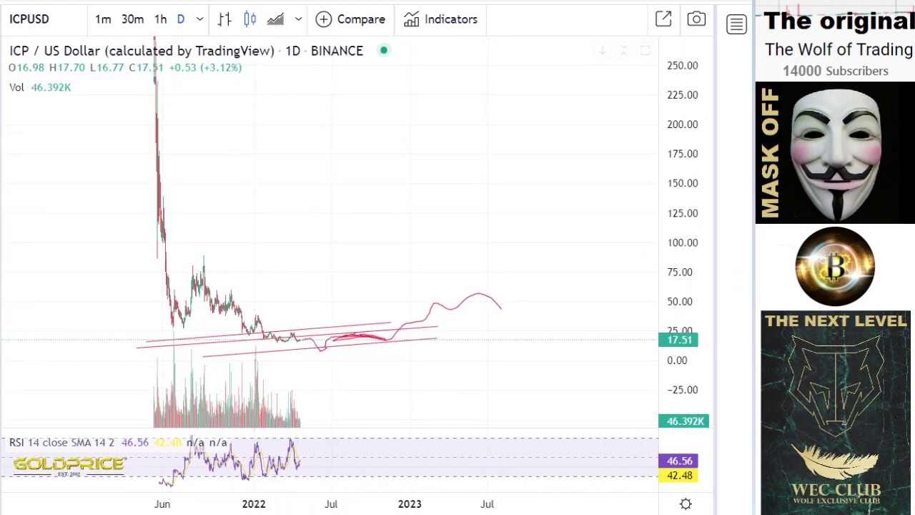
click(3, 116)
click(9, 117)
click(2, 116)
click(13, 111)
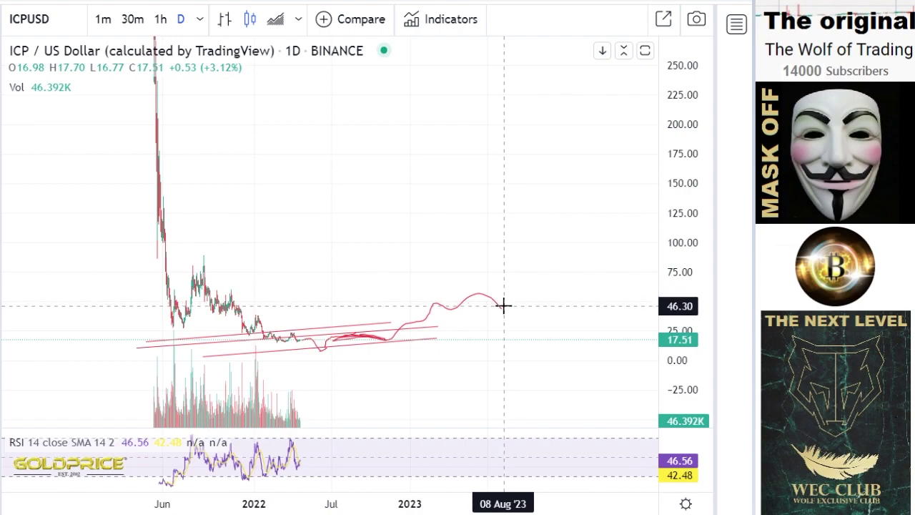
drag(501, 306, 501, 309)
Step: Draw a nearly horizontal trend line at about 57 on the ICPUSD chart, spanning from early 2021 past the projected peak
click(2, 51)
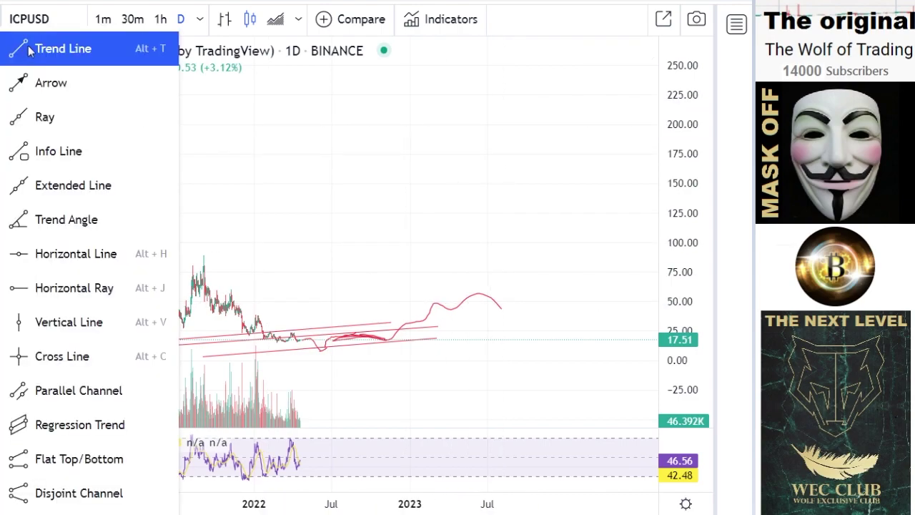
click(27, 50)
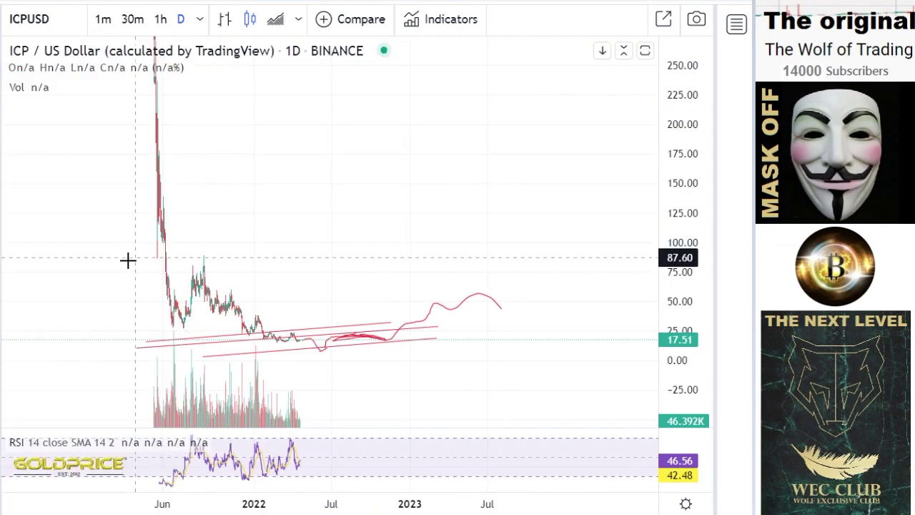
click(87, 294)
click(550, 294)
Step: Draw a horizontal trend line at about 80.4 across the late-2021 highs, extending into late 2023
click(29, 50)
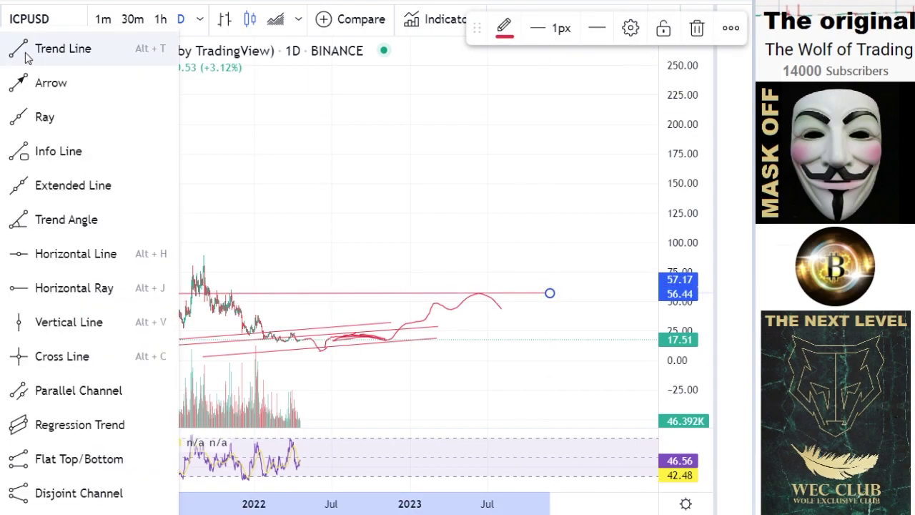
click(27, 45)
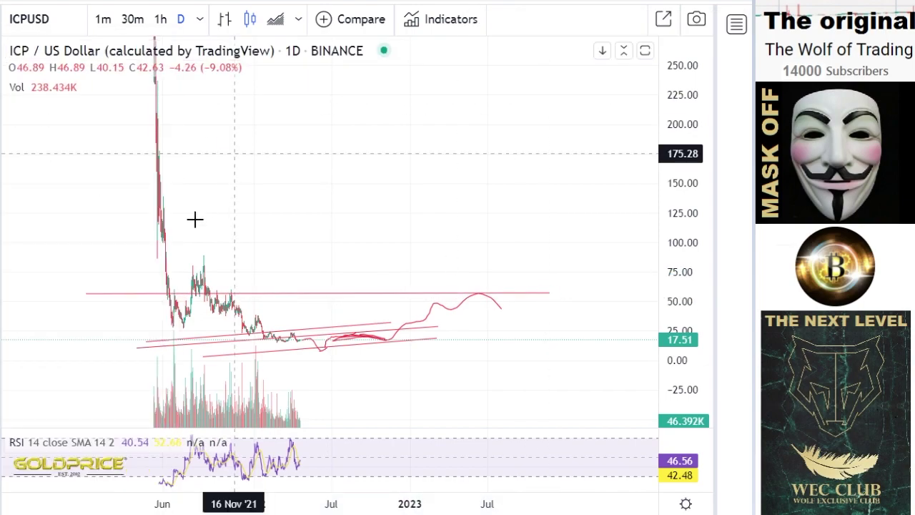
click(134, 266)
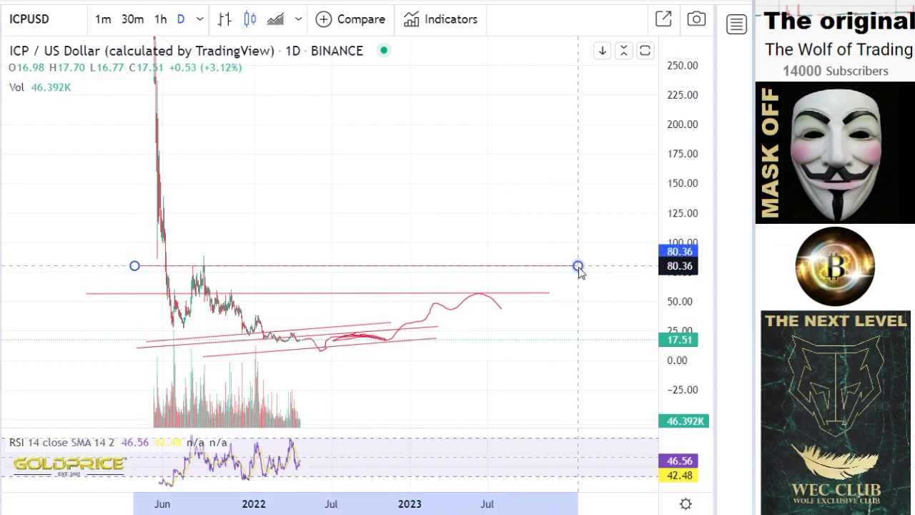
click(577, 266)
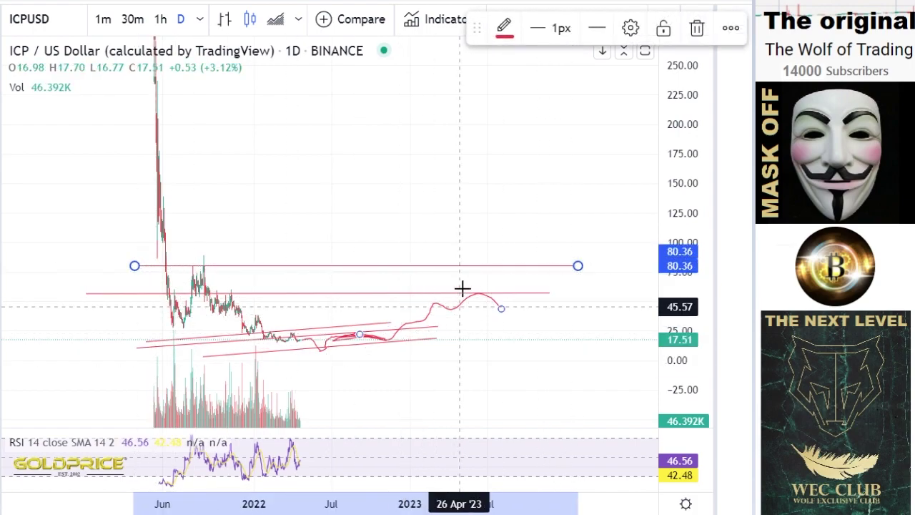
Step: Extend the brushed ICPUSD projection from about 45 up to a peak near 63, ending in a steep drop to about 20
click(2, 118)
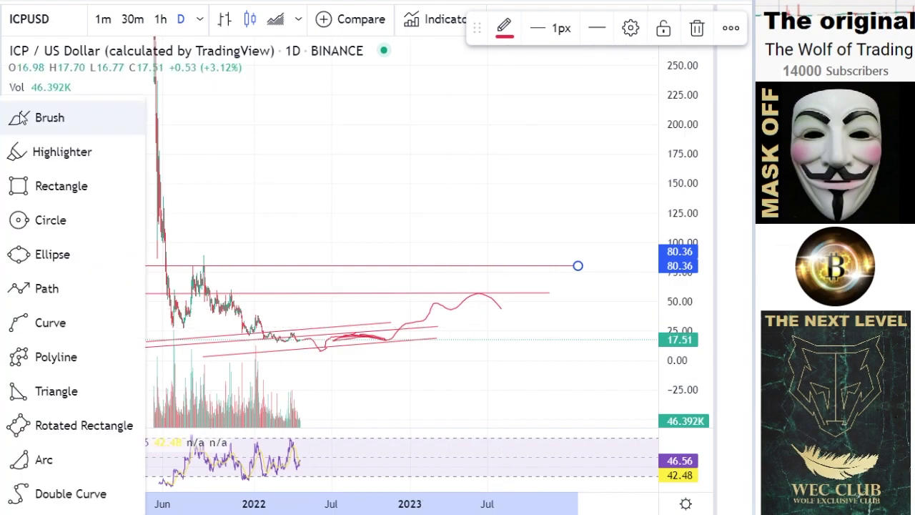
click(22, 117)
mouse_move(498, 307)
mouse_down()
mouse_move(513, 278)
mouse_move(573, 336)
mouse_up()
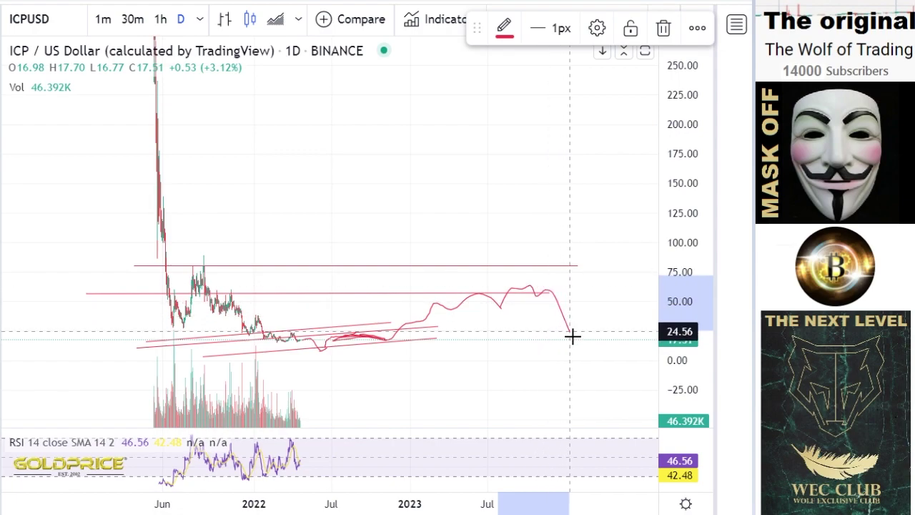
Step: Switch the ICPUSD chart to weekly candles and frame the price history together with the brushed projection through 2024
click(202, 24)
click(256, 276)
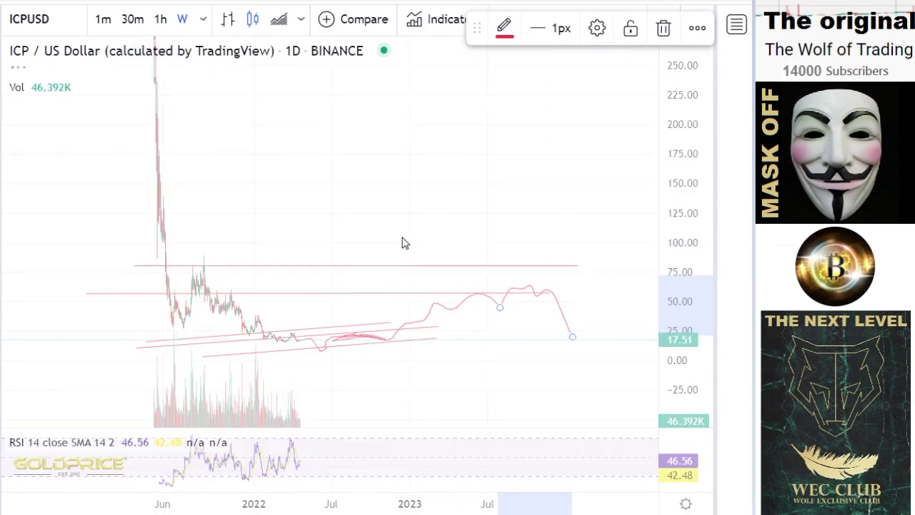
scroll(380, 242, up, 3)
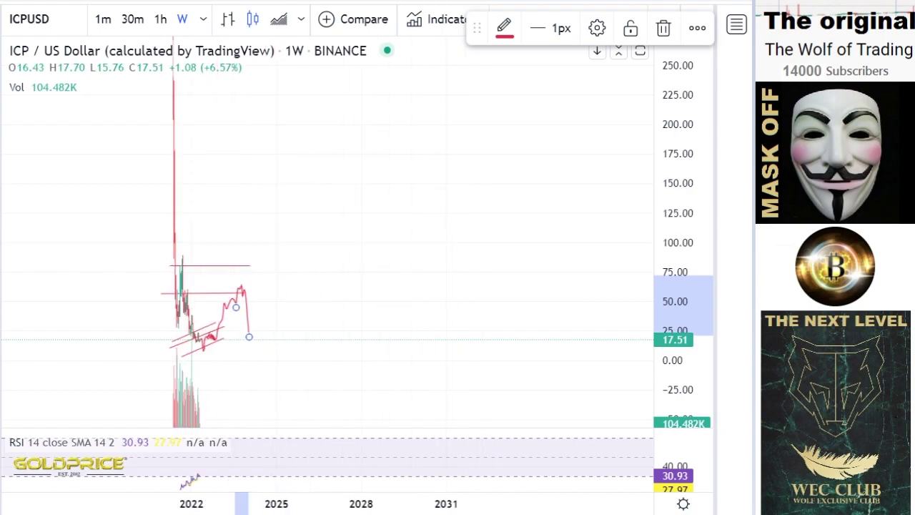
click(2, 32)
click(18, 30)
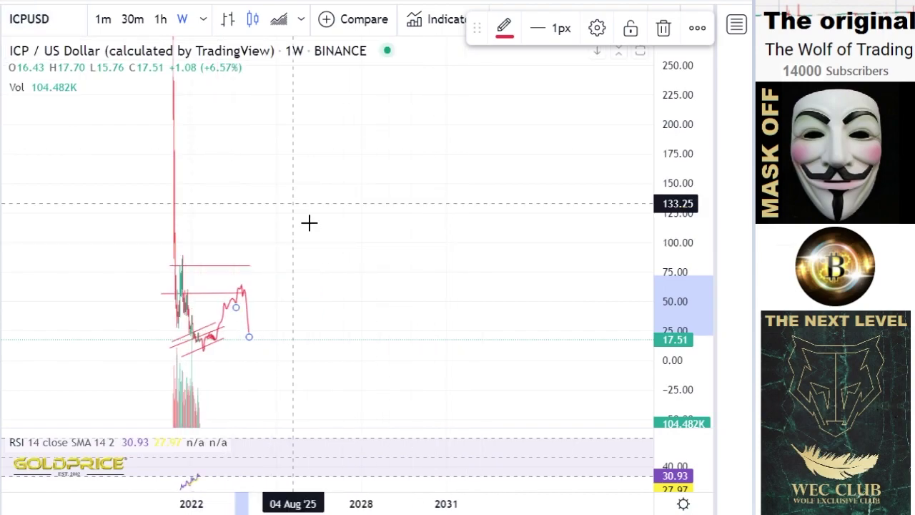
click(449, 252)
mouse_move(449, 252)
mouse_down()
mouse_move(563, 265)
mouse_move(547, 270)
mouse_up()
scroll(540, 269, up, 3)
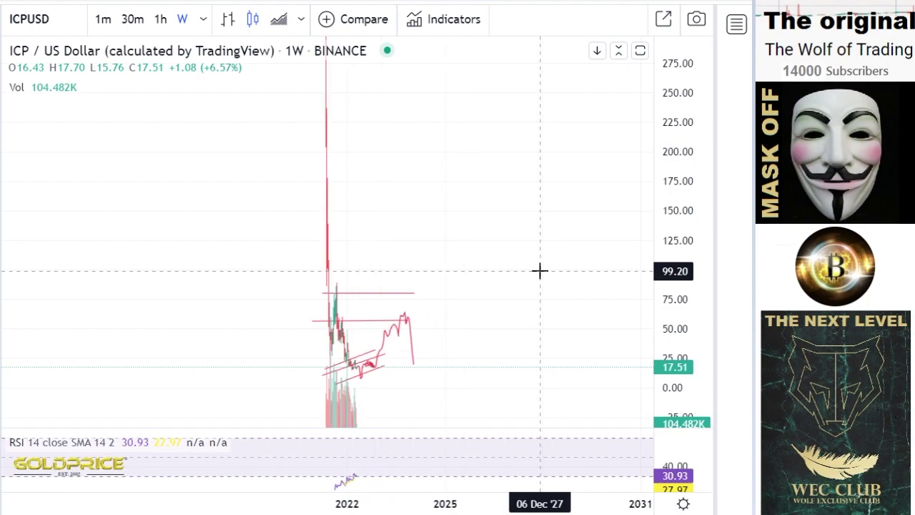
scroll(501, 288, up, 3)
drag(443, 327, 635, 257)
scroll(574, 280, up, 2)
scroll(574, 280, up, 2)
drag(666, 343, 662, 195)
drag(456, 240, 598, 237)
drag(699, 321, 697, 287)
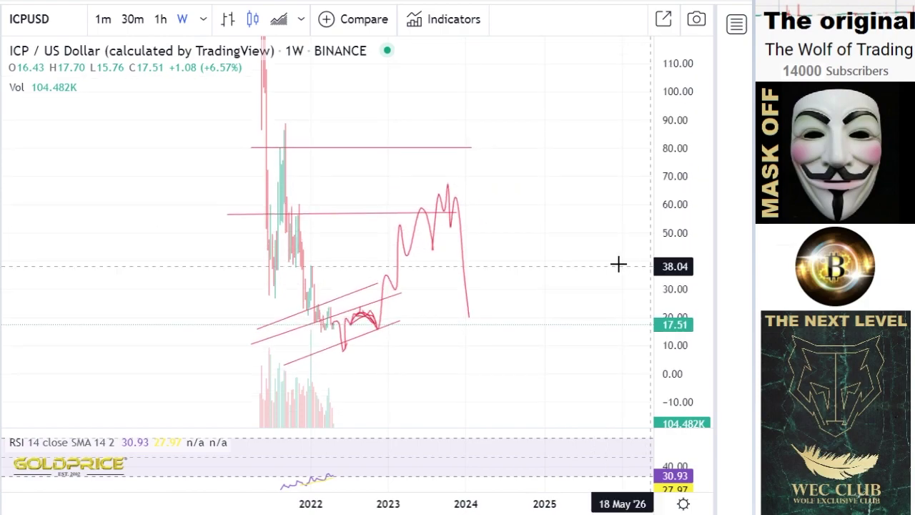
drag(469, 279, 424, 290)
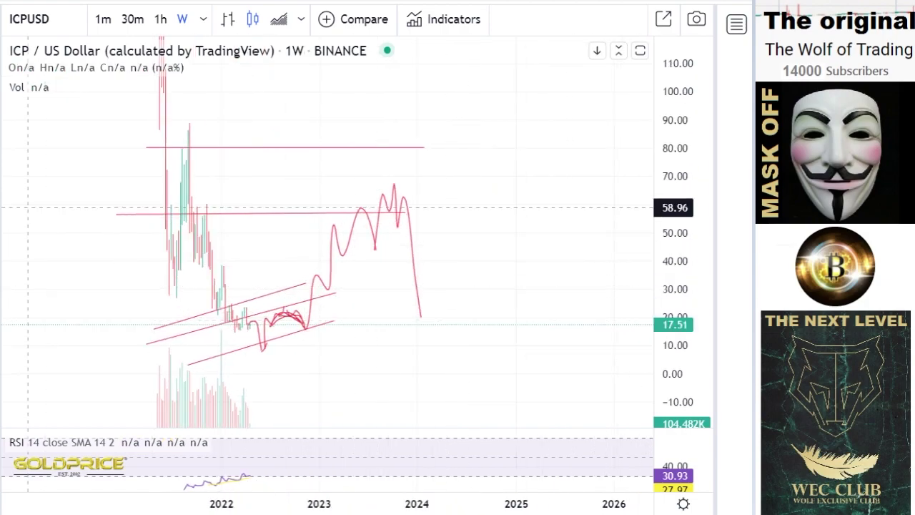
Step: Draw a rising trend line beneath the projected lows from about -0.46 in July 2021 to about 48.35 in September 2025
click(1, 46)
click(23, 44)
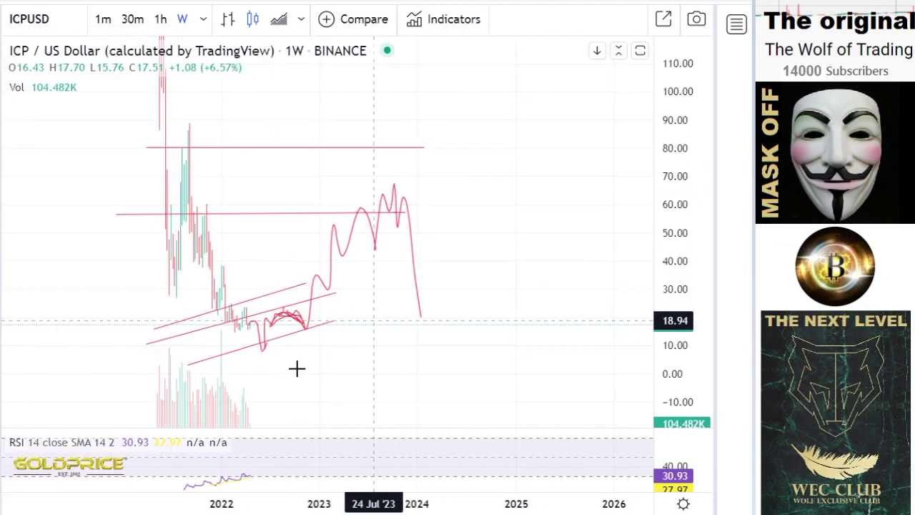
click(173, 374)
click(586, 238)
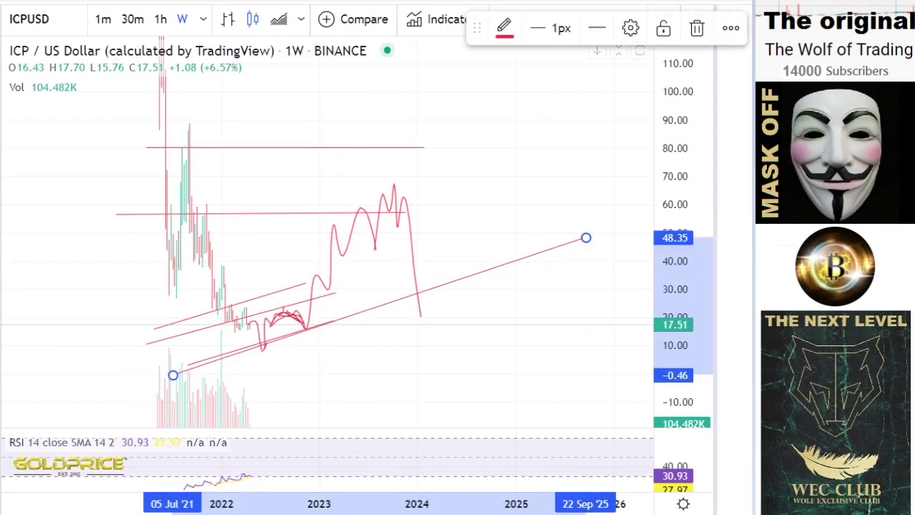
Step: Brush a small mark at about 30 where the projected early-2024 drop meets the long rising trend line
click(2, 117)
click(35, 117)
mouse_move(420, 278)
mouse_down()
mouse_move(429, 298)
mouse_move(413, 296)
mouse_move(429, 296)
mouse_move(416, 281)
mouse_move(417, 291)
mouse_up()
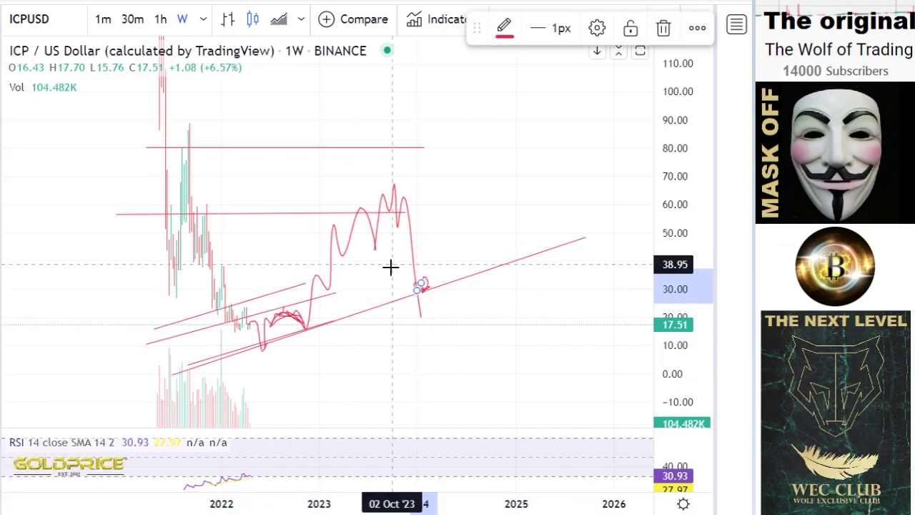
Step: Brush a projection from about 30 on the rising trend line up to a double peak near 128, ending near 97 in late 2025
scroll(476, 292, down, 3)
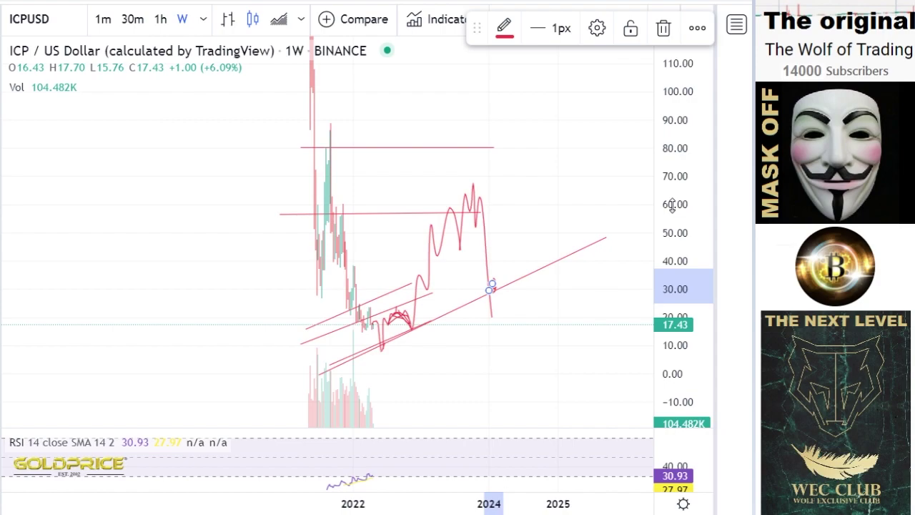
drag(672, 206, 663, 388)
click(2, 28)
click(29, 26)
drag(210, 223, 84, 331)
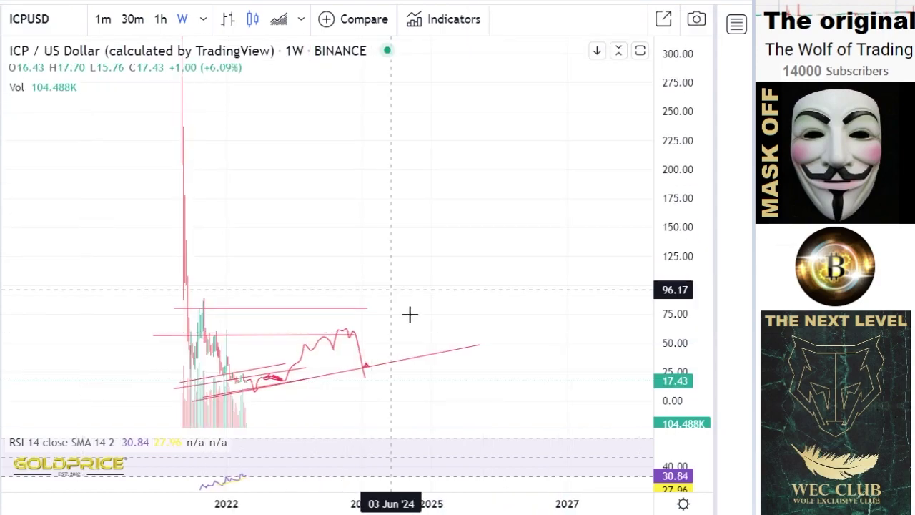
click(2, 117)
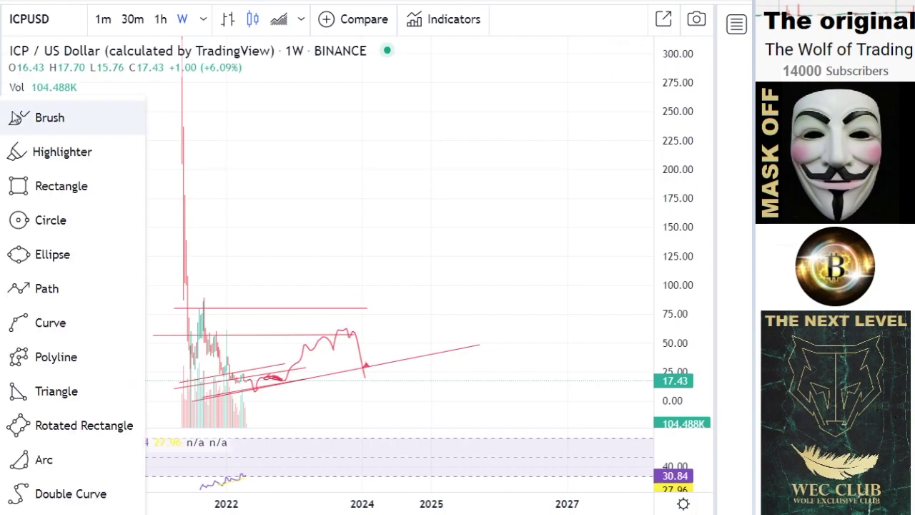
click(16, 118)
drag(365, 372, 374, 307)
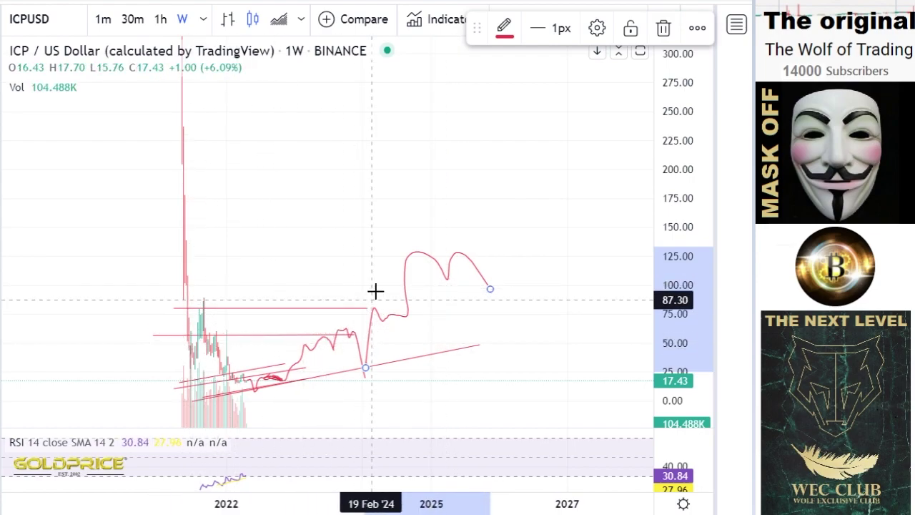
Step: Brush a second projection from about 75 in 2024 through peaks near 128 and a dip below 100, rising to about 200 in 2026
click(1, 112)
click(25, 118)
mouse_move(389, 319)
mouse_down()
mouse_move(391, 297)
mouse_move(408, 323)
mouse_move(408, 269)
mouse_move(431, 262)
mouse_move(457, 263)
mouse_move(504, 298)
mouse_move(513, 244)
mouse_move(524, 263)
mouse_move(535, 167)
mouse_up()
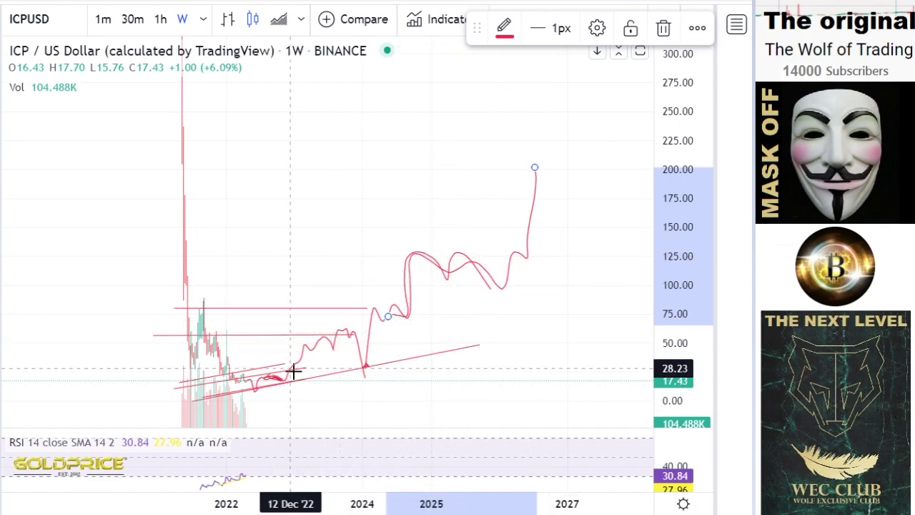
Step: Examine the full ICPUSD projection up close, down to the brushed low at the support lines in mid-2022
click(2, 26)
click(6, 26)
mouse_move(341, 253)
mouse_down()
mouse_move(435, 207)
mouse_move(463, 161)
mouse_up()
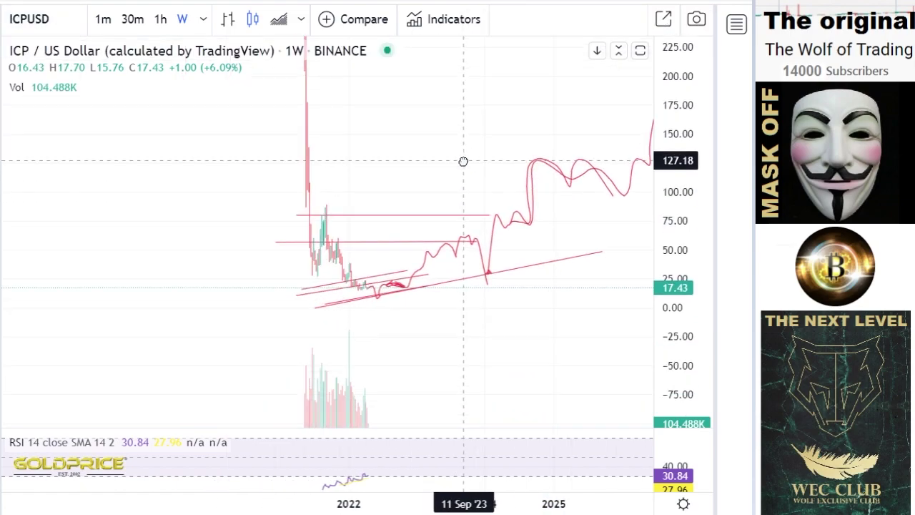
scroll(436, 242, up, 3)
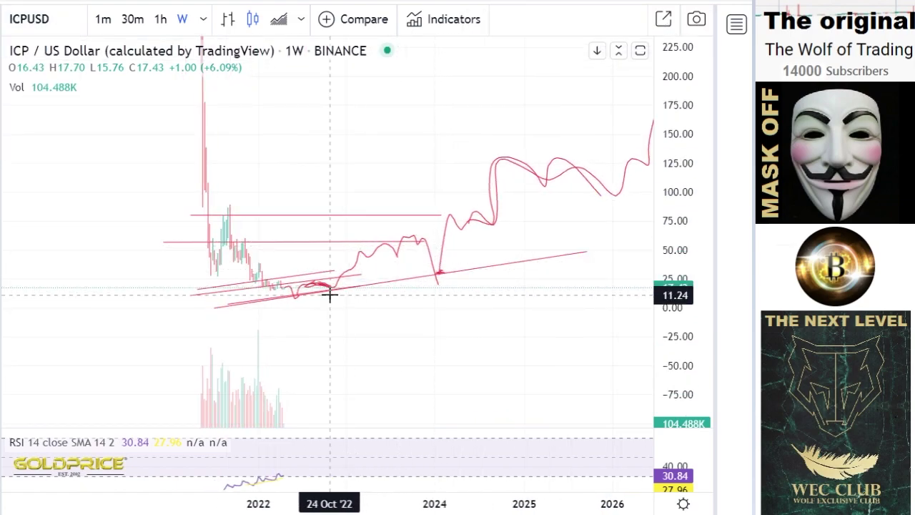
mouse_move(677, 365)
mouse_down()
mouse_move(672, 202)
mouse_move(672, 235)
mouse_up()
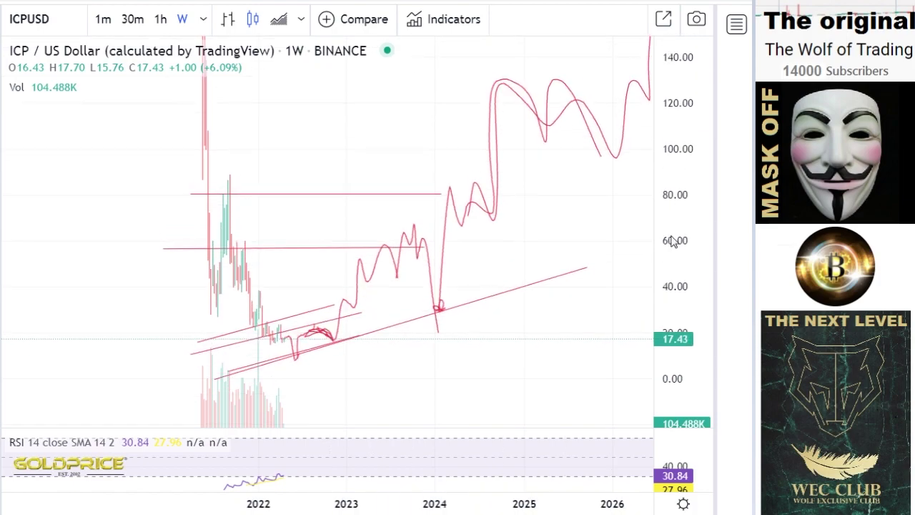
drag(281, 347, 297, 366)
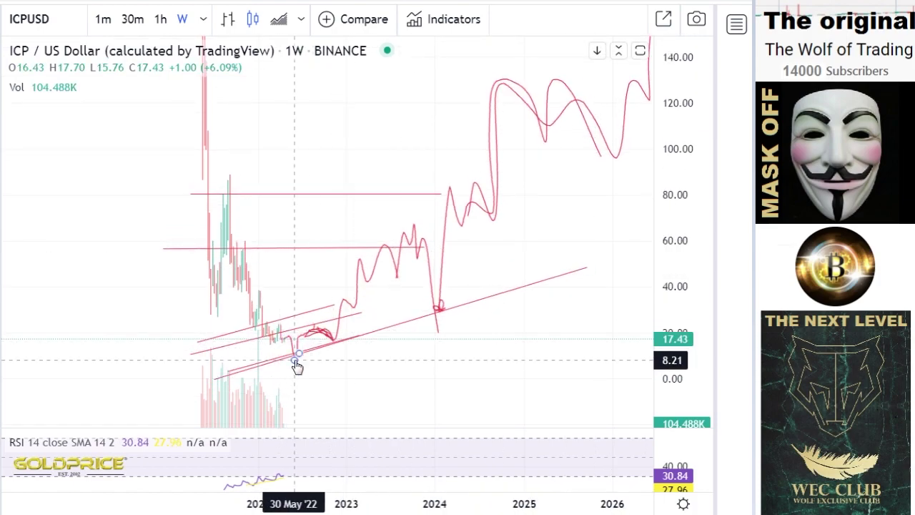
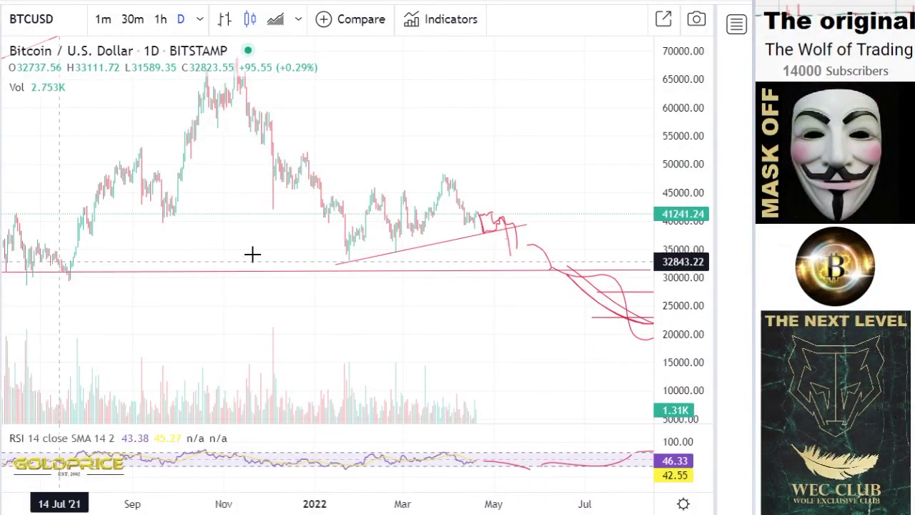
Step: Examine the BTCUSD daily chart with its brushed decline below the long support line through late 2022
scroll(254, 255, down, 3)
click(2, 24)
click(12, 24)
drag(461, 133, 324, 199)
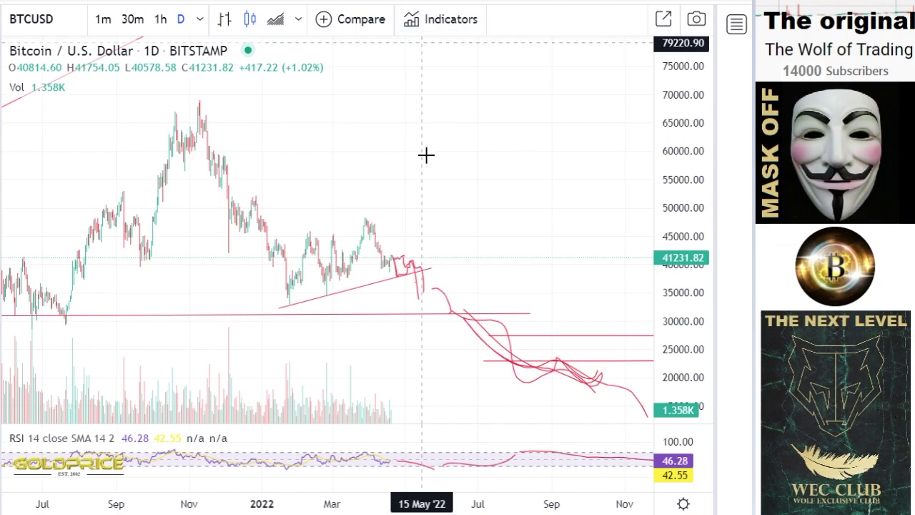
Step: Switch the BTCUSD chart to 3-hour candles and enlarge the April price action with its brushed projections
click(200, 24)
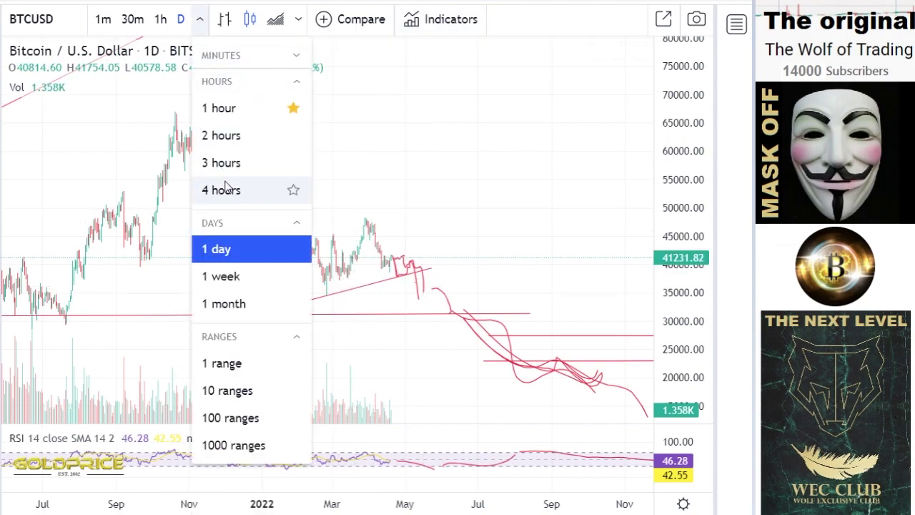
click(221, 160)
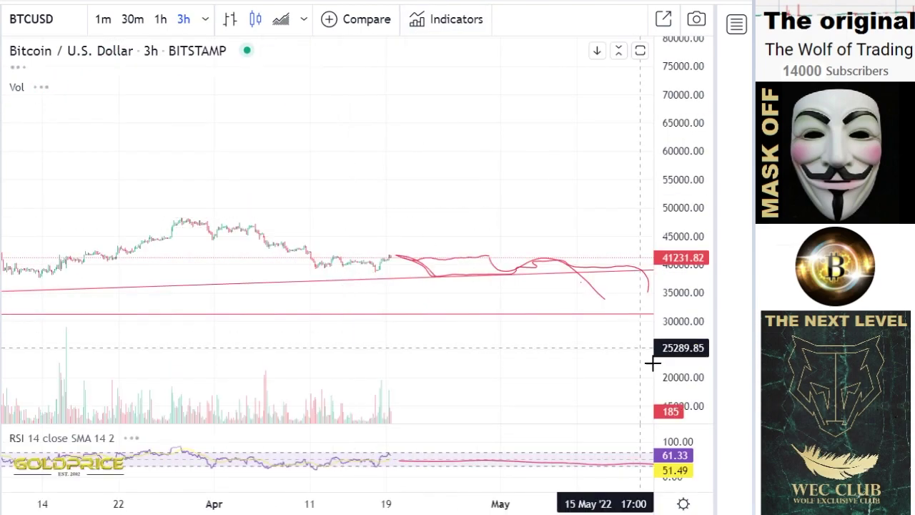
drag(675, 371, 642, 23)
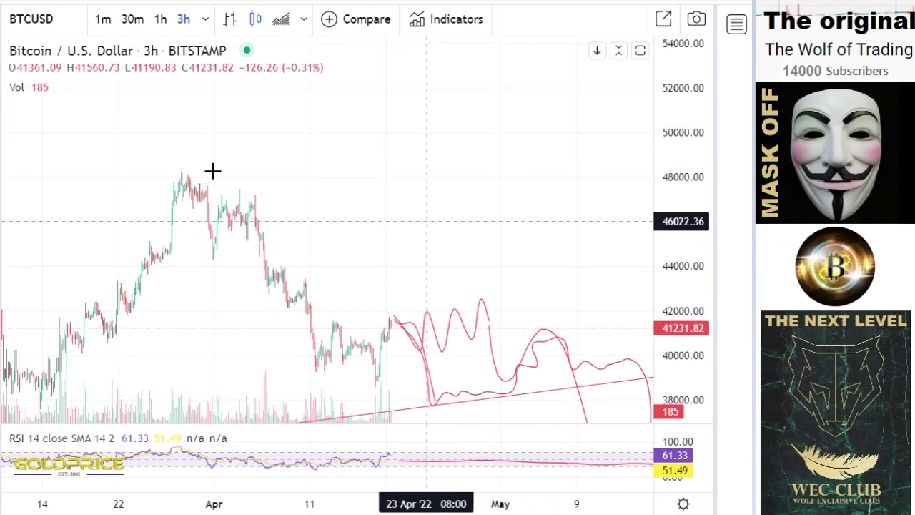
click(0, 20)
click(15, 22)
drag(502, 188, 556, 68)
scroll(532, 159, up, 2)
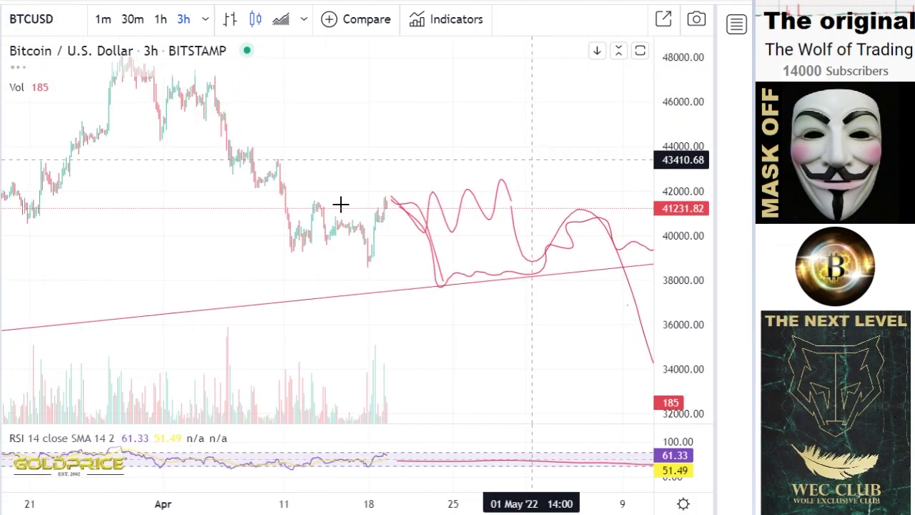
scroll(340, 205, up, 1)
Step: Brush a blue curve over Bitcoin's drop before 18 April, from about 40,700 down to about 38,400
click(3, 117)
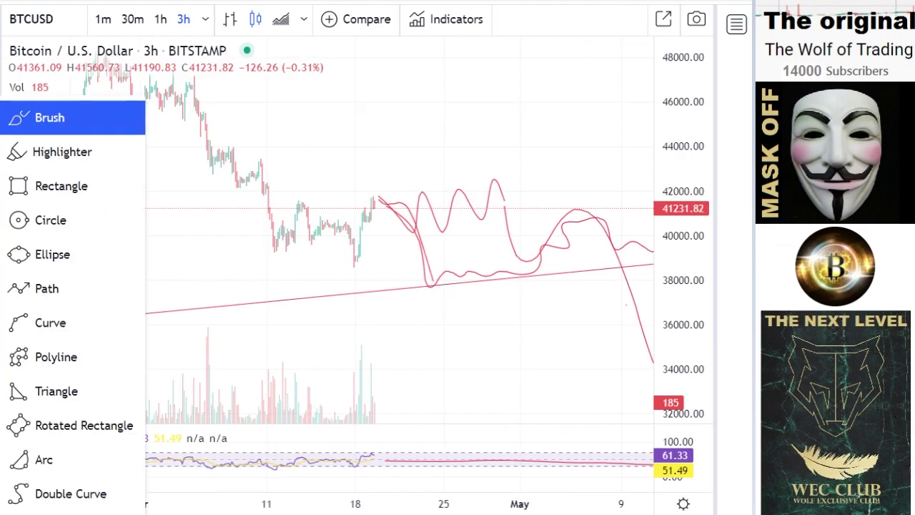
click(25, 115)
drag(318, 218, 360, 270)
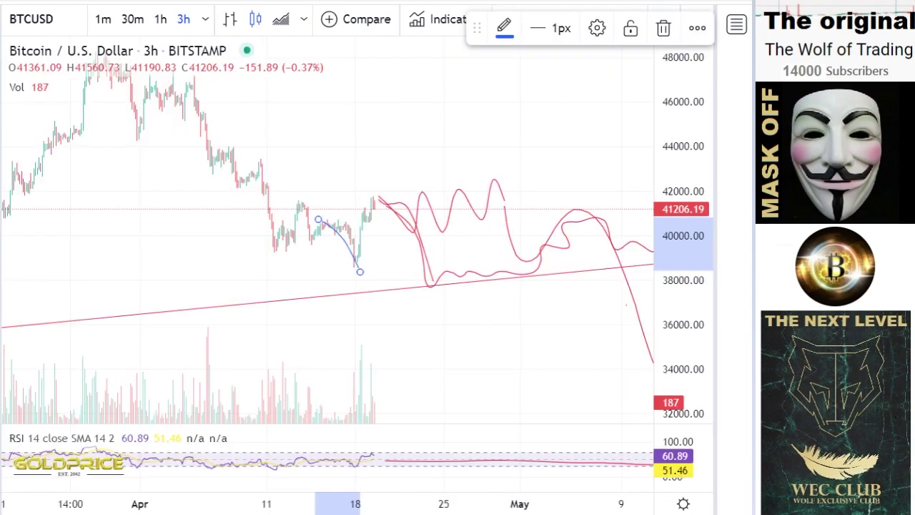
Step: Brush a blue projected fall from about 41,500 to below 38,000, followed by a rounded bottom curving up to about 38,500 in early May
drag(679, 280, 659, 83)
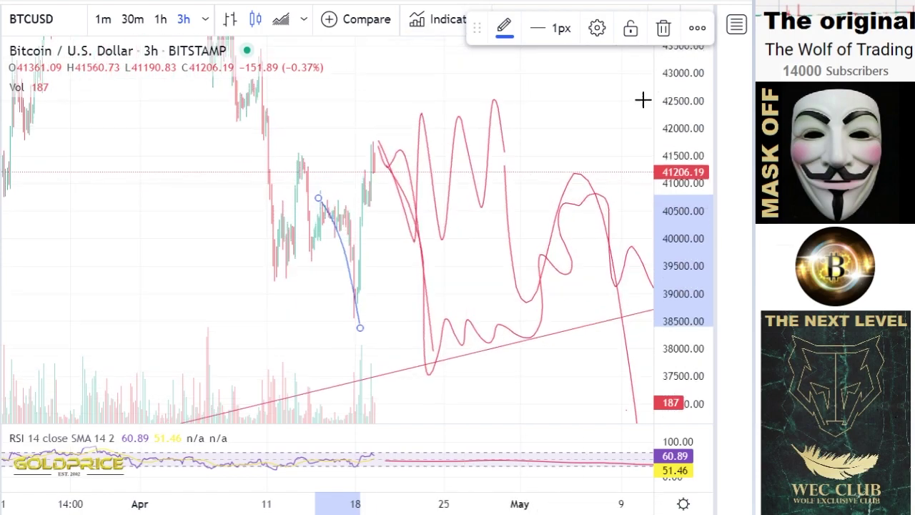
scroll(513, 223, up, 3)
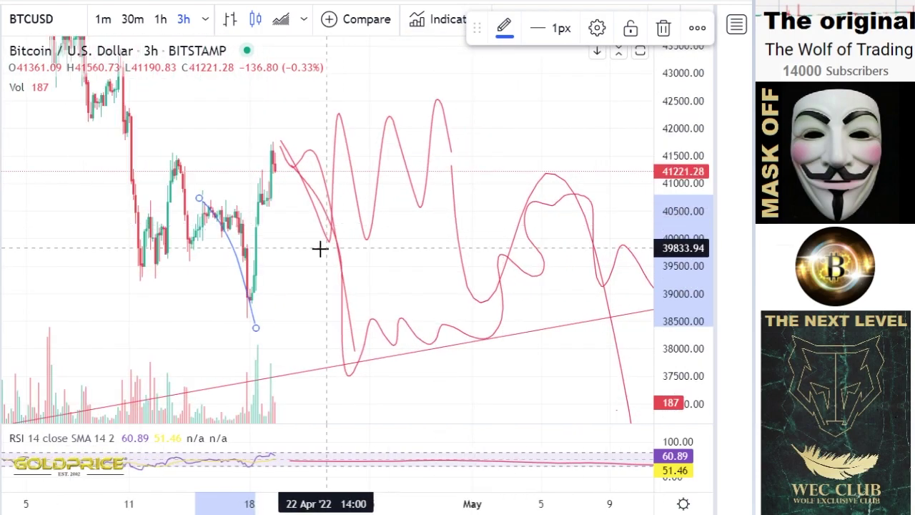
click(0, 123)
click(9, 120)
mouse_move(291, 151)
mouse_down()
mouse_move(337, 221)
mouse_move(358, 354)
mouse_up()
mouse_move(408, 391)
mouse_down()
mouse_move(519, 290)
mouse_move(519, 332)
mouse_move(419, 367)
mouse_move(377, 367)
mouse_move(500, 317)
mouse_up()
Step: Return the BTCUSD chart to daily candles and rescale it to show prices between about 26,000 and 54,000
click(207, 20)
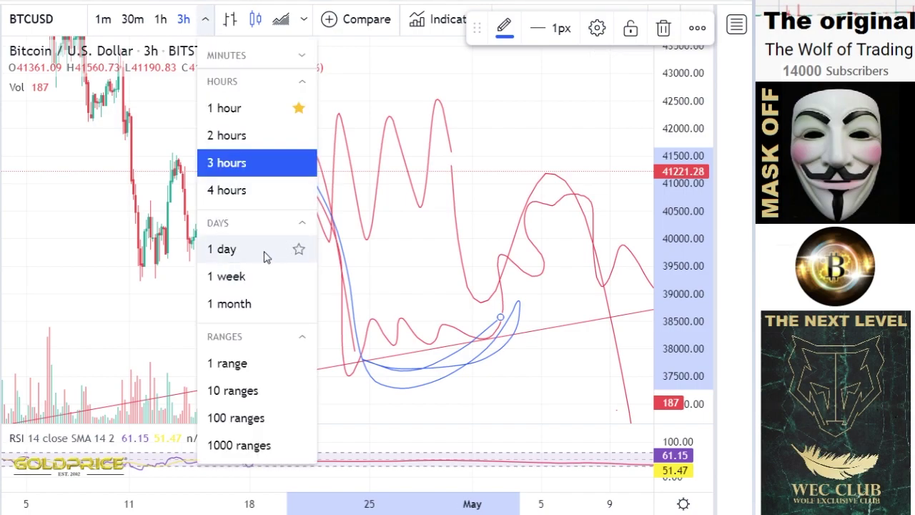
click(265, 255)
scroll(334, 241, down, 3)
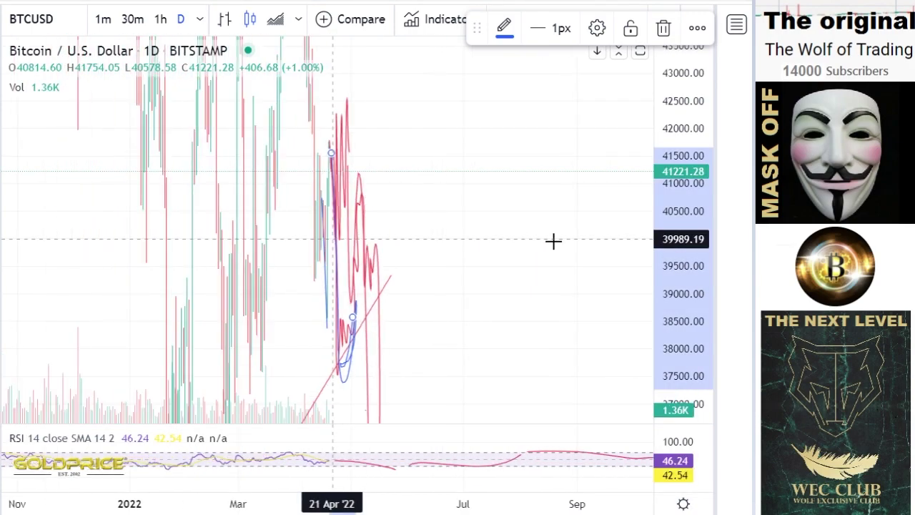
drag(682, 163, 674, 426)
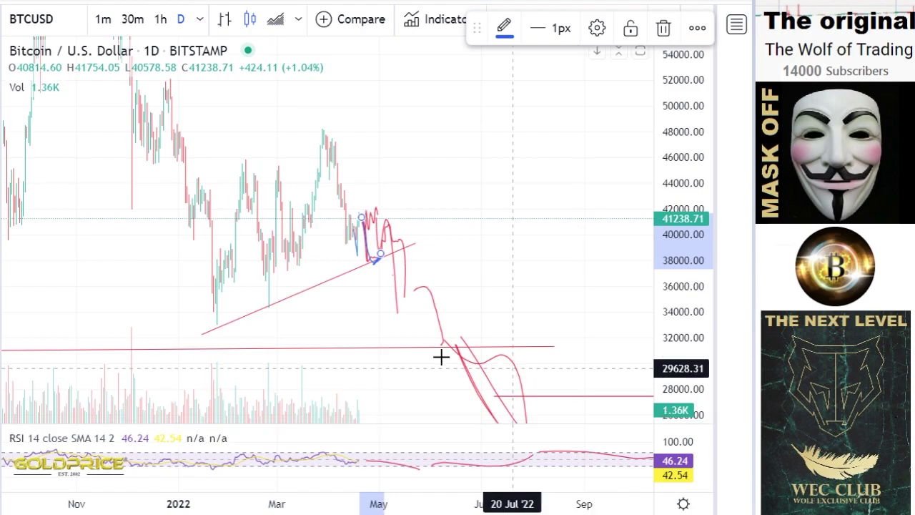
Step: Draw a rising blue trend line along Bitcoin's 2022 highs, from about 40,000 in mid-November 2021 to about 51,076 in mid-June 2022
click(1, 55)
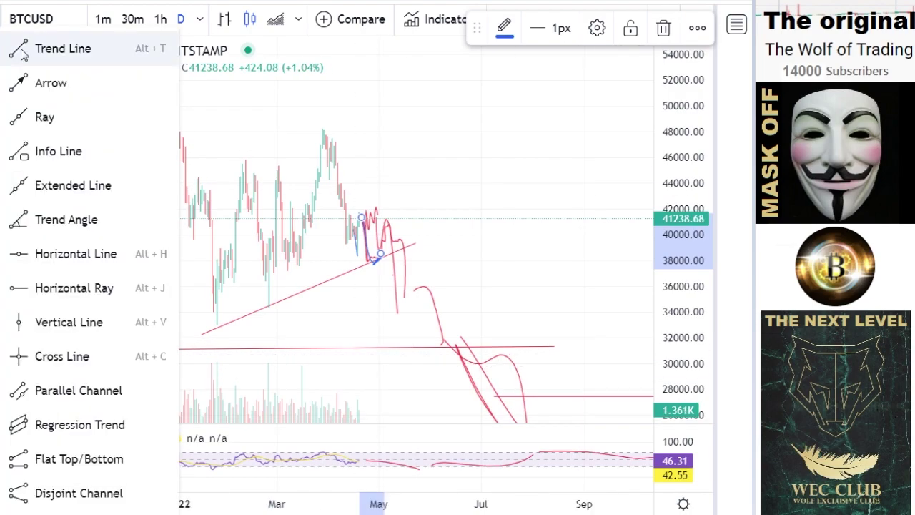
click(22, 51)
click(105, 252)
click(457, 108)
drag(333, 163, 323, 144)
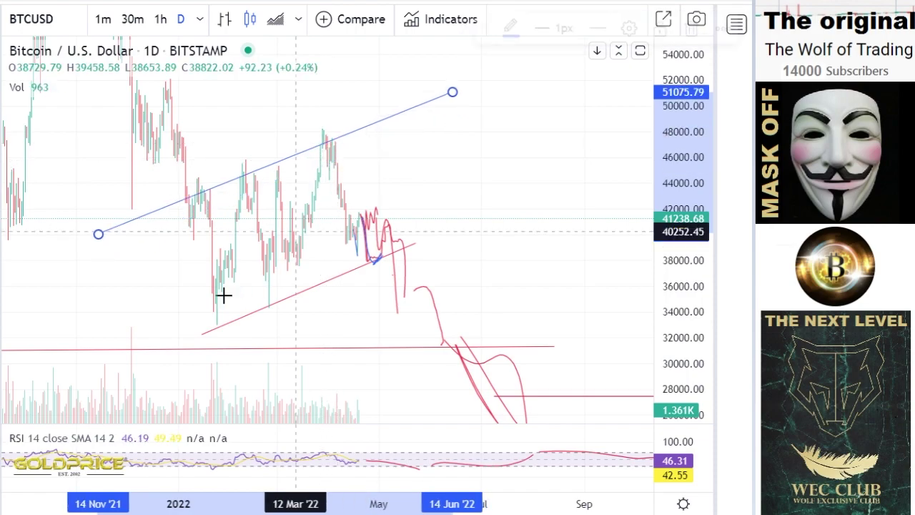
Step: Draw a rising blue trend line under Bitcoin's 2022 lows, from about 31,886 on 12 January to about 41,315 on 29 June 2022
click(21, 45)
click(63, 48)
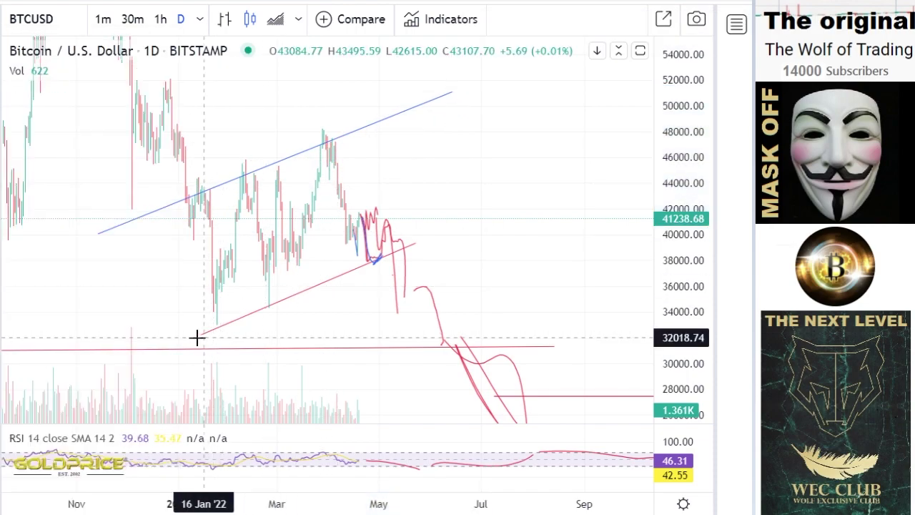
click(196, 339)
click(478, 218)
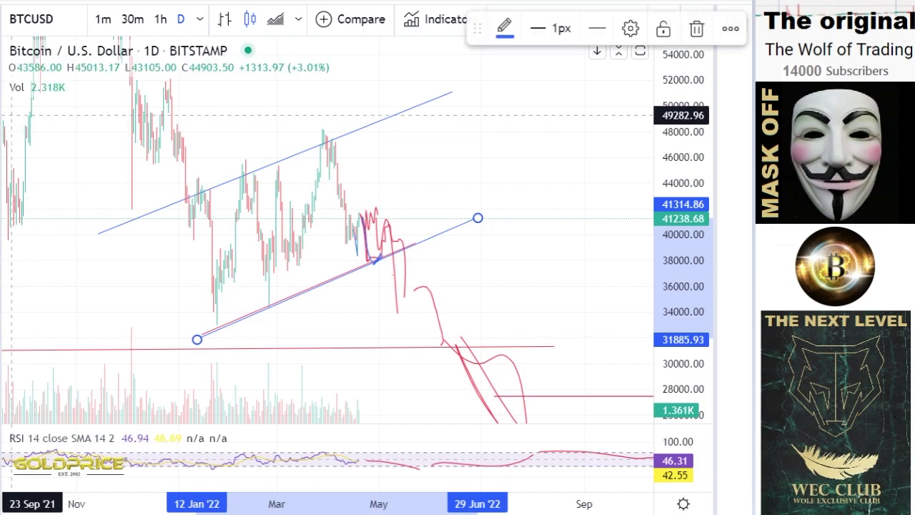
Step: Brush a blue projected fall from about 38,400 in early May, through a small early-June bump, down to about 26,400 in July 2022
click(4, 115)
click(19, 115)
mouse_move(388, 263)
mouse_down()
mouse_move(413, 316)
mouse_move(478, 363)
mouse_move(516, 410)
mouse_up()
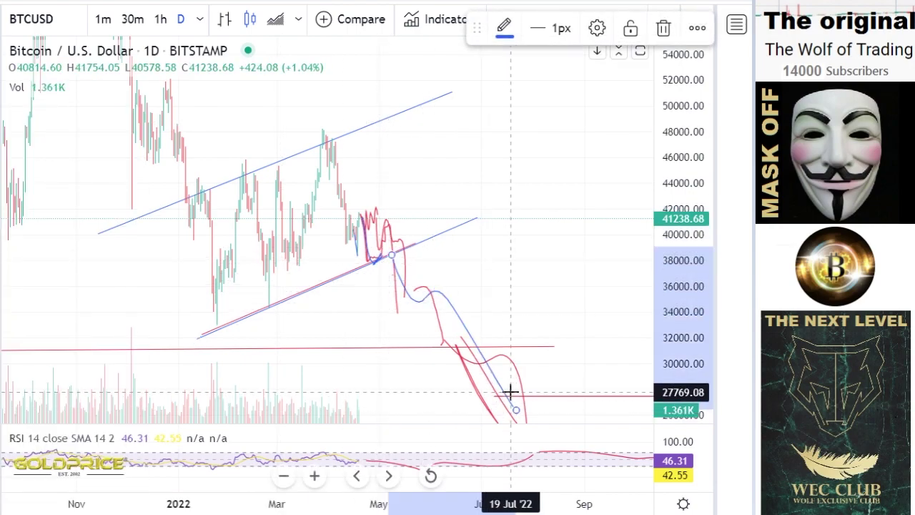
Step: Brush blue circles around the point where the projected fall meets the horizontal support line, at about 31,400 in late June 2022
scroll(494, 310, down, 5)
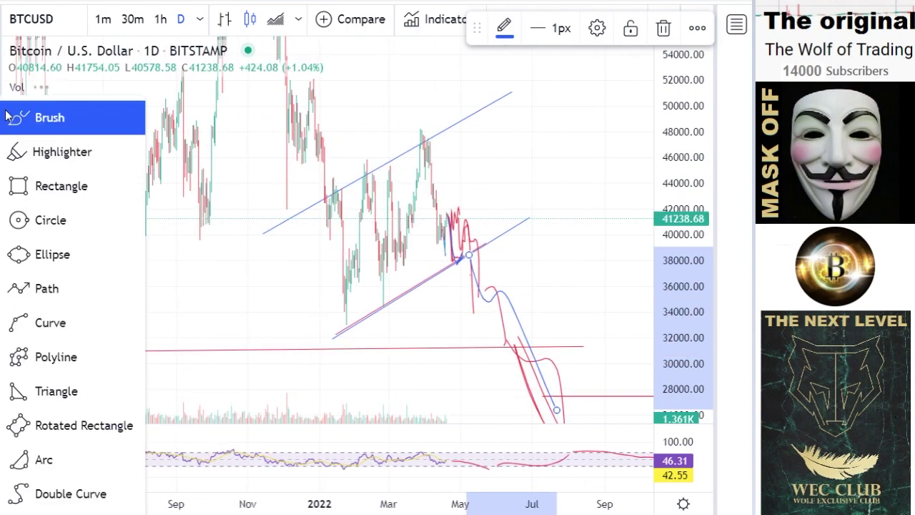
mouse_move(496, 350)
mouse_down()
mouse_move(539, 331)
mouse_move(505, 360)
mouse_move(525, 324)
mouse_move(531, 351)
mouse_up()
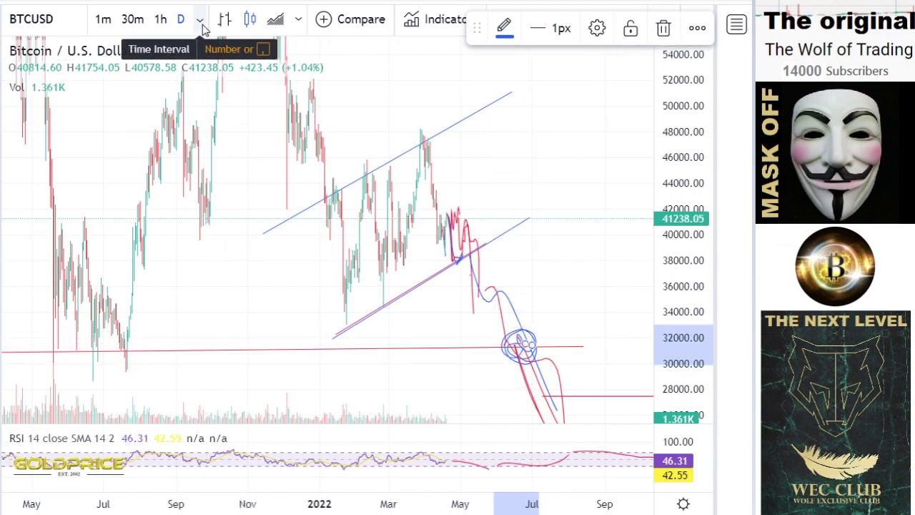
Step: Brush overlapping blue strokes along the projected decline, from about 31,000 in June 2022 down to about 16,000 in November 2022
scroll(344, 222, down, 3)
scroll(345, 221, down, 3)
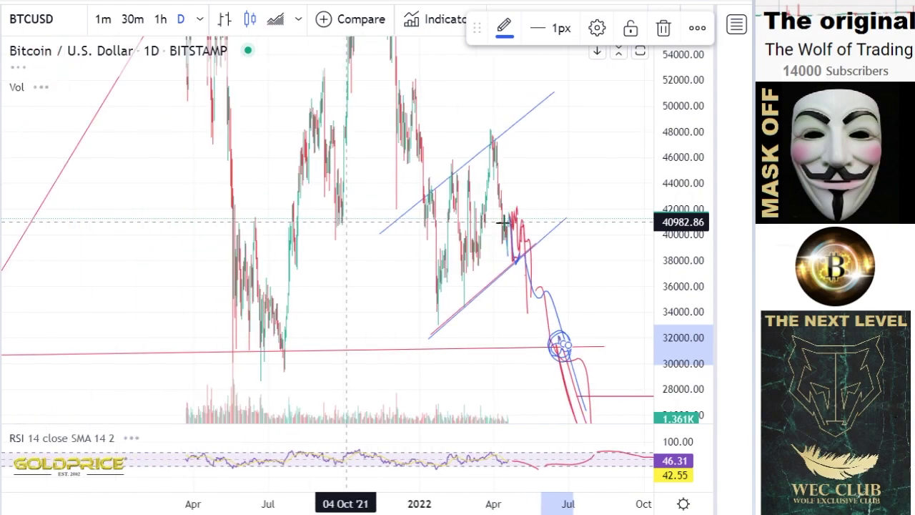
drag(675, 116, 686, 365)
click(1, 26)
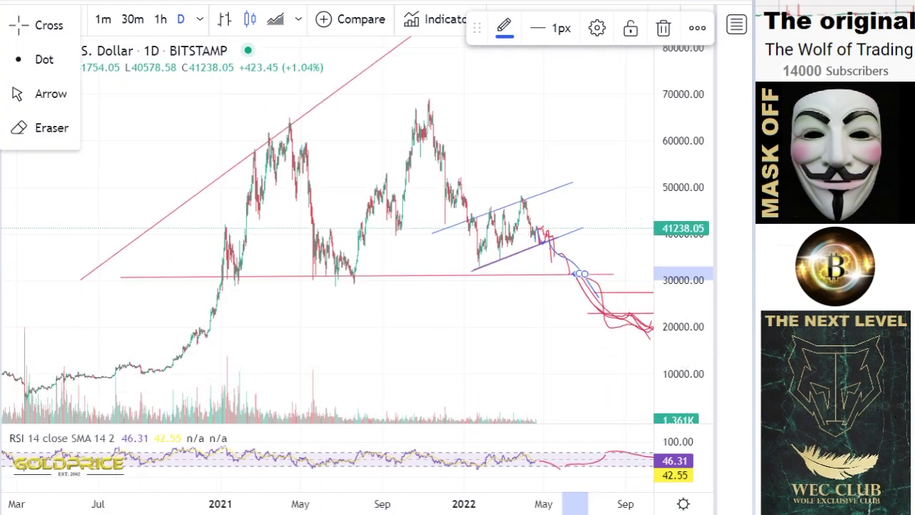
click(16, 26)
drag(373, 166, 260, 153)
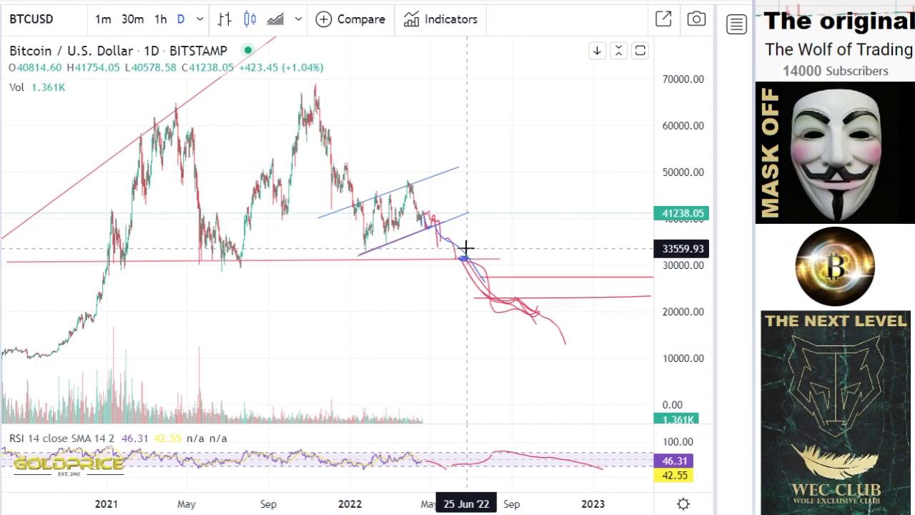
click(2, 122)
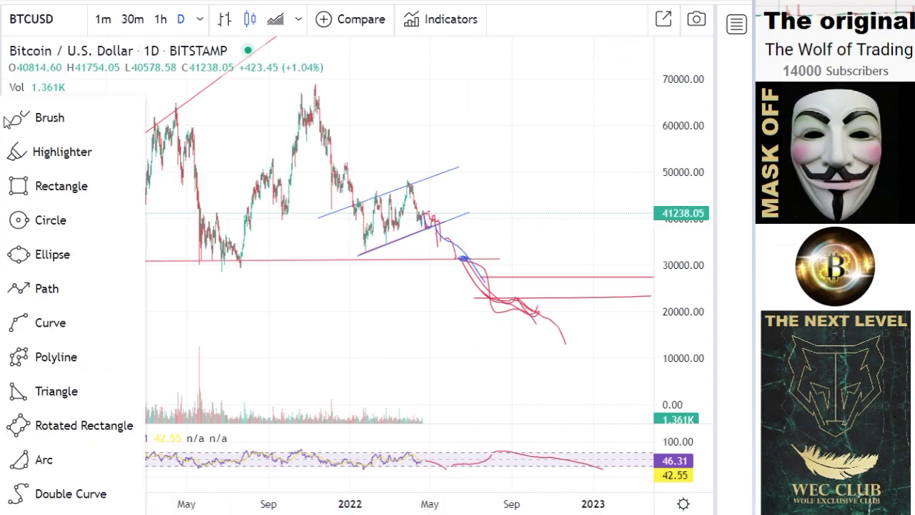
click(131, 110)
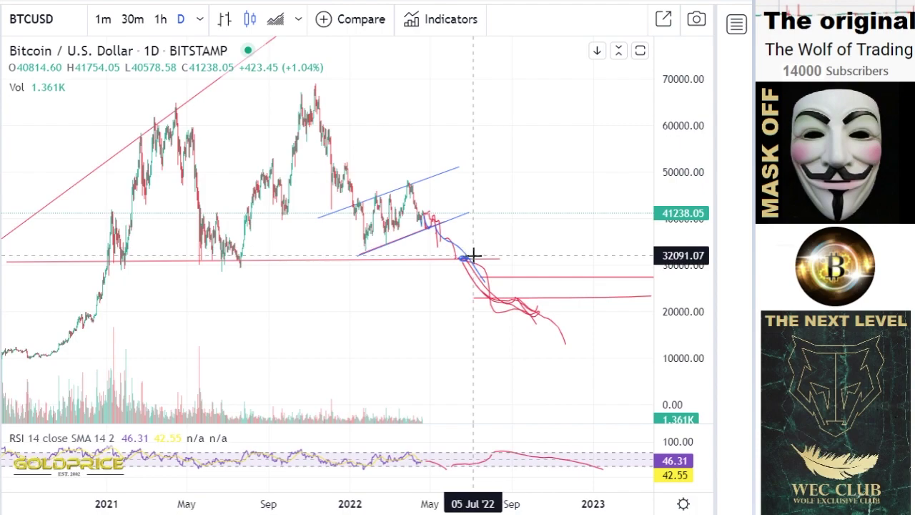
scroll(473, 255, down, 3)
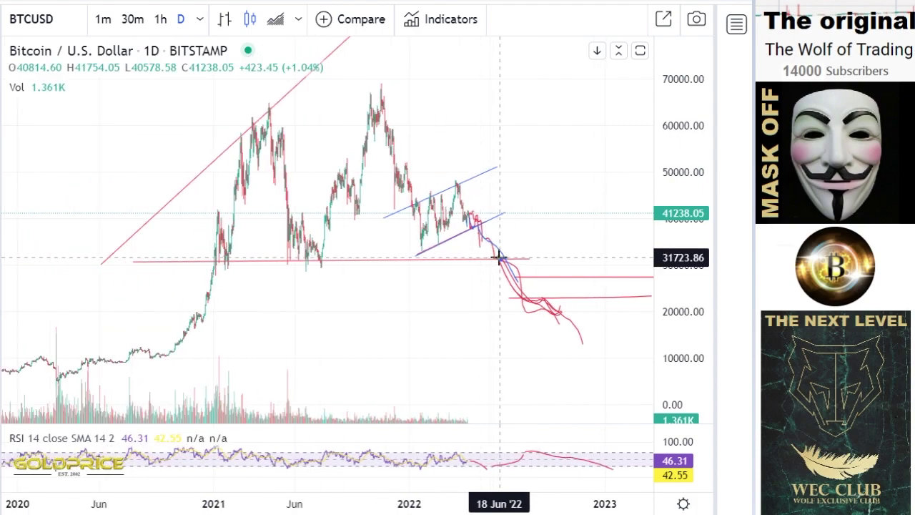
mouse_move(502, 261)
mouse_down()
mouse_move(523, 289)
mouse_move(532, 285)
mouse_move(557, 332)
mouse_move(494, 246)
mouse_move(563, 322)
mouse_move(496, 243)
mouse_move(577, 329)
mouse_up()
Step: Brush a blue projected recovery from about 16,000 in late November 2022, with pullbacks near 40,000, up to about 72,000 in late 2023
scroll(267, 80, down, 1)
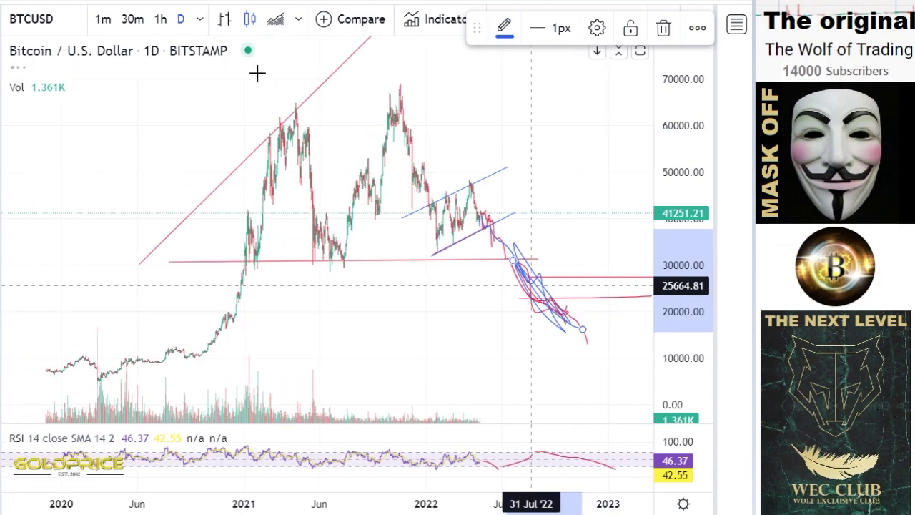
scroll(268, 80, down, 2)
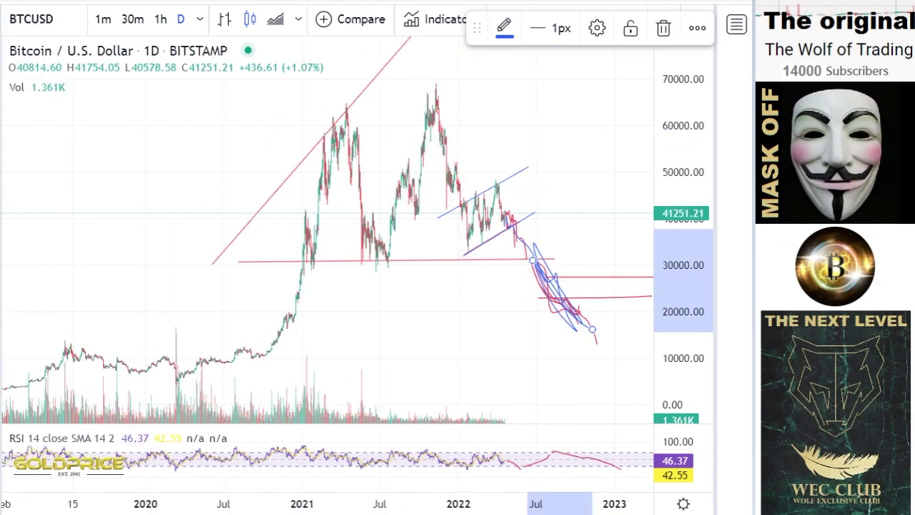
click(1, 25)
click(7, 18)
mouse_move(500, 147)
mouse_down()
mouse_move(262, 156)
mouse_move(190, 144)
mouse_up()
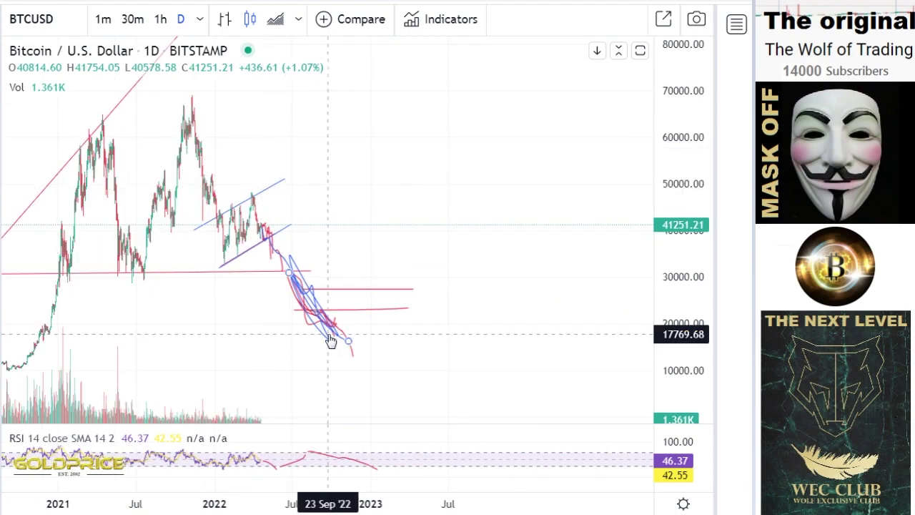
click(18, 120)
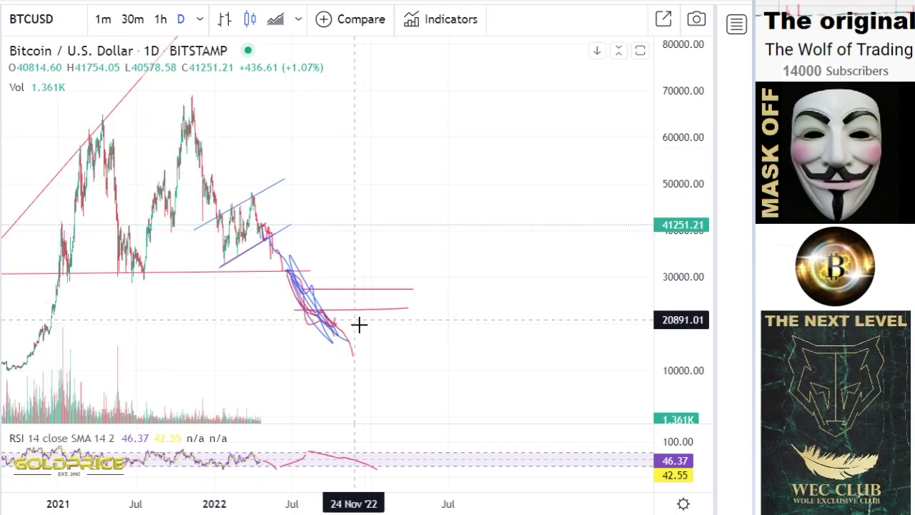
mouse_move(355, 342)
mouse_down()
mouse_move(401, 196)
mouse_move(370, 343)
mouse_move(417, 242)
mouse_move(474, 231)
mouse_move(508, 80)
mouse_up()
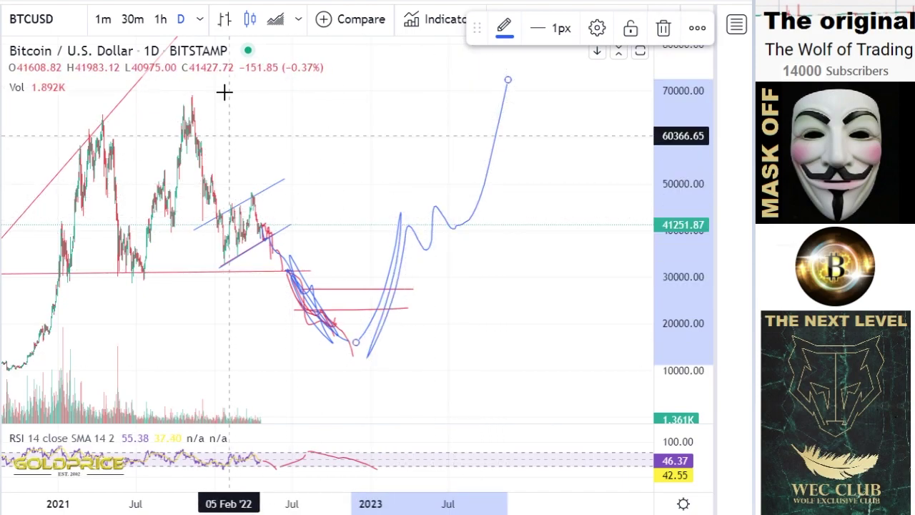
Step: Switch the BTCUSD chart to weekly candles and rescale it to show prices up to about 140,000 and dates through 2028
click(199, 20)
click(248, 276)
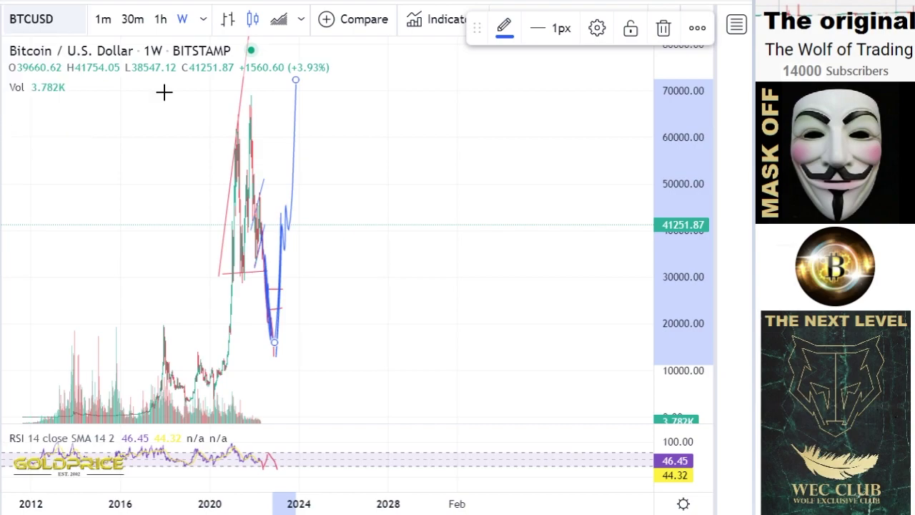
click(466, 193)
drag(466, 193, 639, 223)
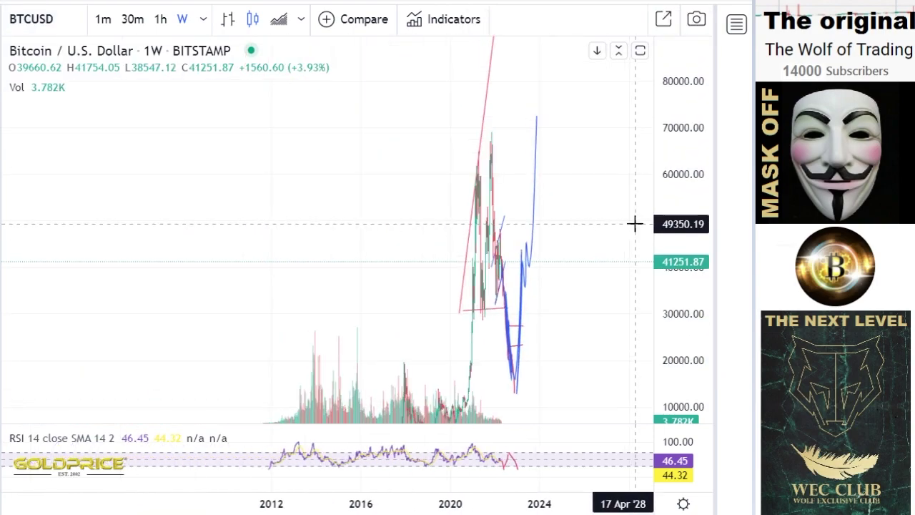
scroll(597, 268, up, 2)
scroll(597, 269, up, 7)
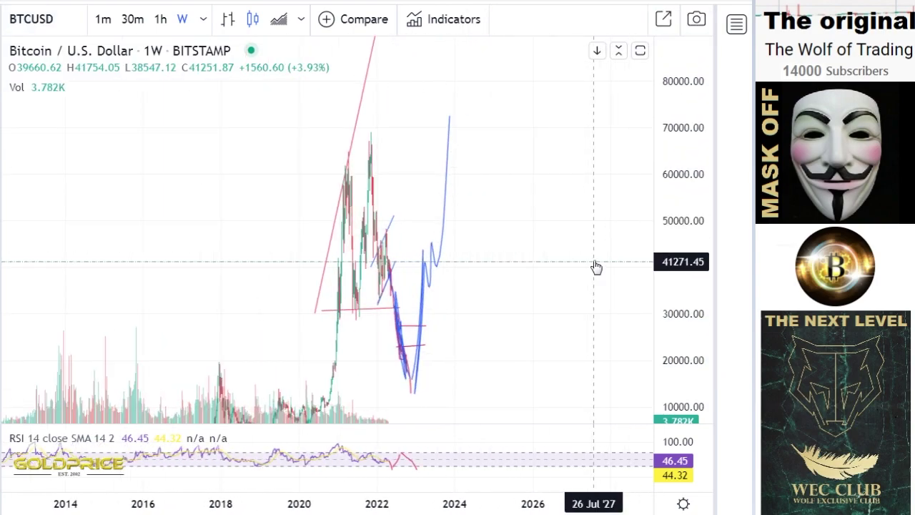
drag(680, 205, 687, 315)
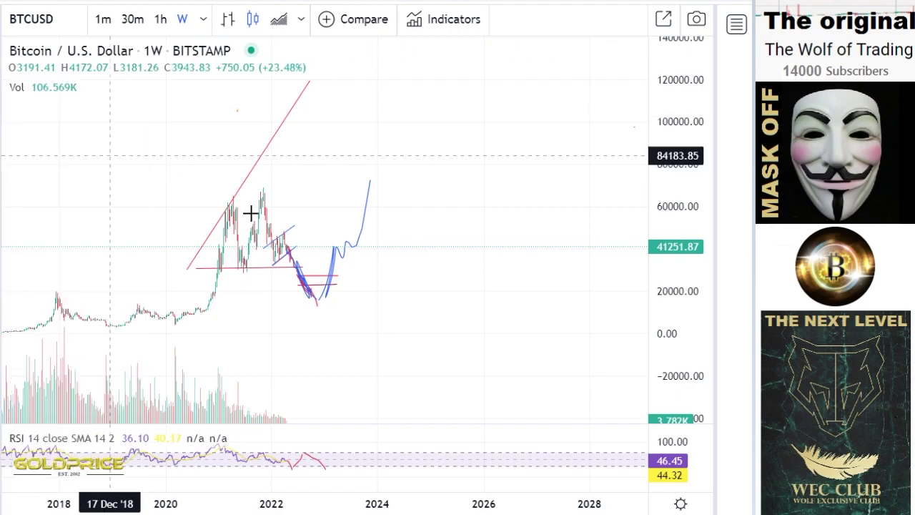
mouse_move(338, 275)
mouse_down()
mouse_move(341, 257)
mouse_move(351, 284)
mouse_move(360, 253)
mouse_move(373, 273)
mouse_move(384, 241)
mouse_move(386, 257)
mouse_move(403, 243)
mouse_move(417, 158)
mouse_move(442, 194)
mouse_move(455, 176)
mouse_move(473, 205)
mouse_move(474, 185)
mouse_move(501, 193)
mouse_move(510, 117)
mouse_up()
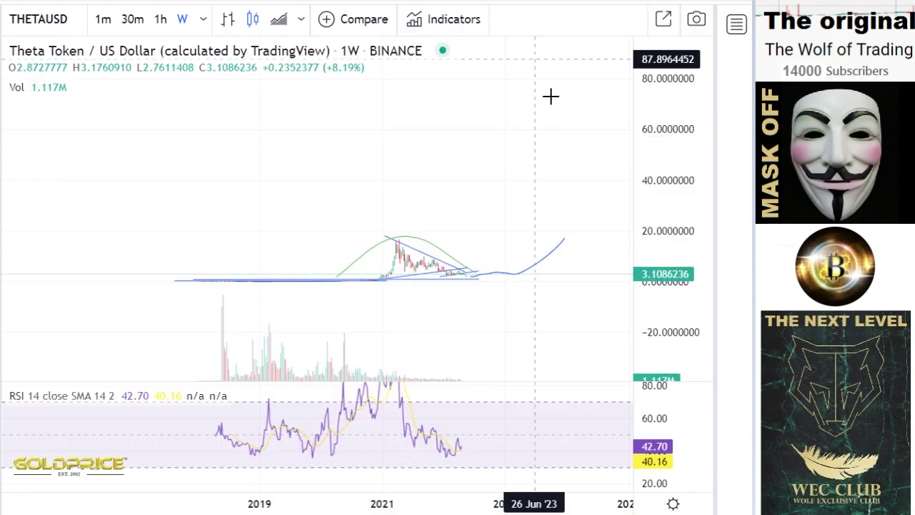
Step: Examine the weekly THETAUSD chart around the green arc over the 2021 peak, its trend lines and the blue projected rise to late 2023
drag(665, 241, 656, 212)
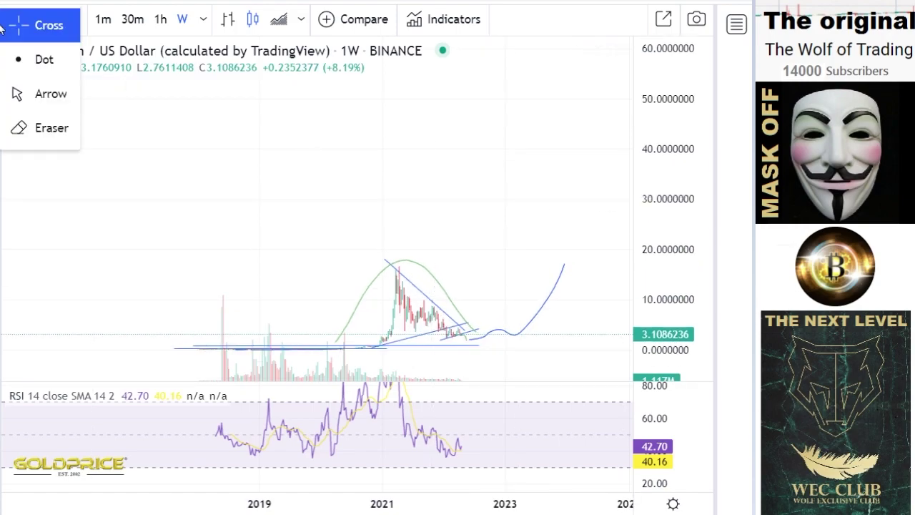
drag(453, 154, 419, 104)
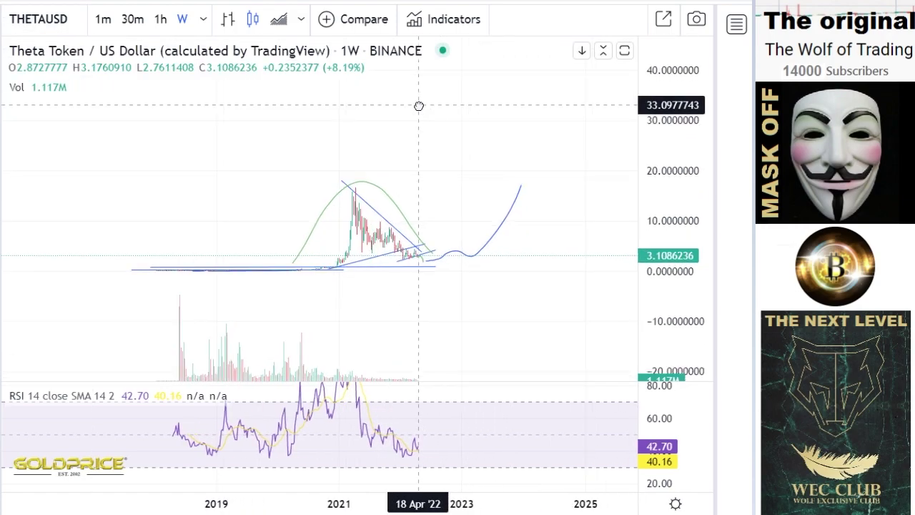
scroll(428, 229, up, 2)
drag(670, 295, 652, 185)
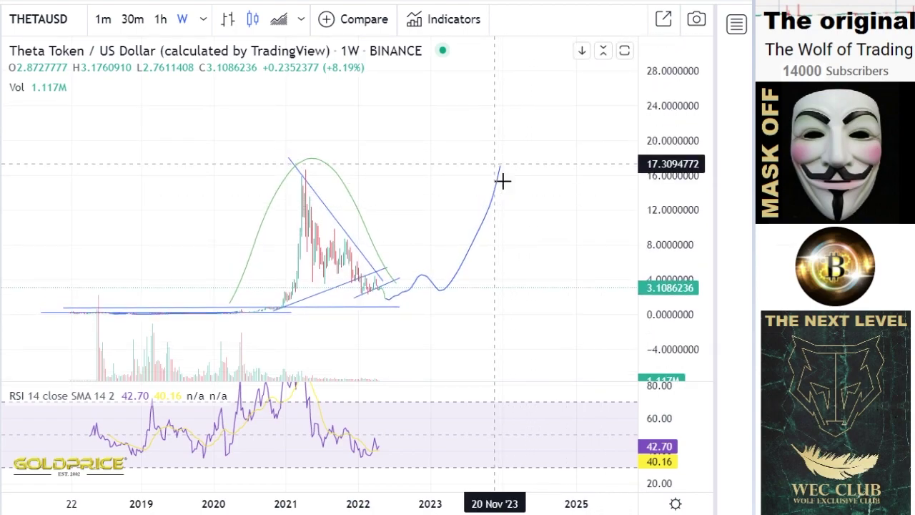
scroll(534, 191, down, 5)
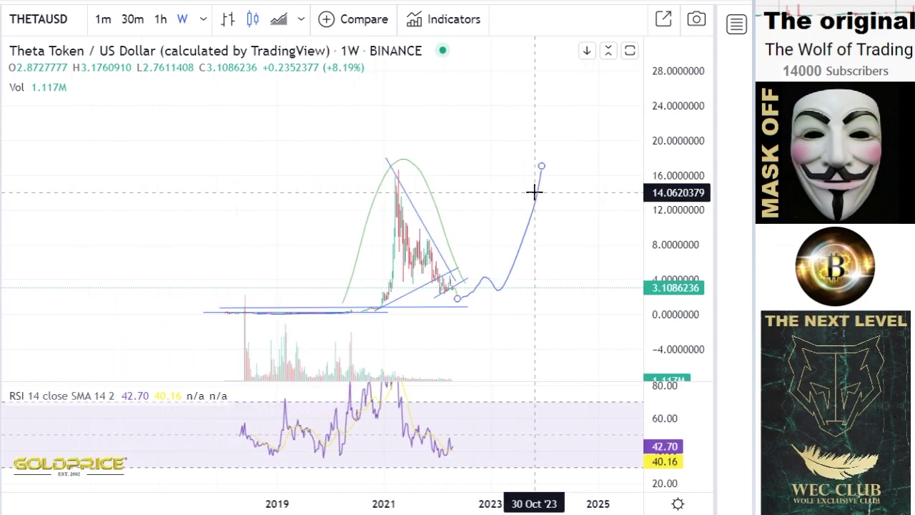
drag(705, 163, 701, 342)
click(1, 25)
click(1, 25)
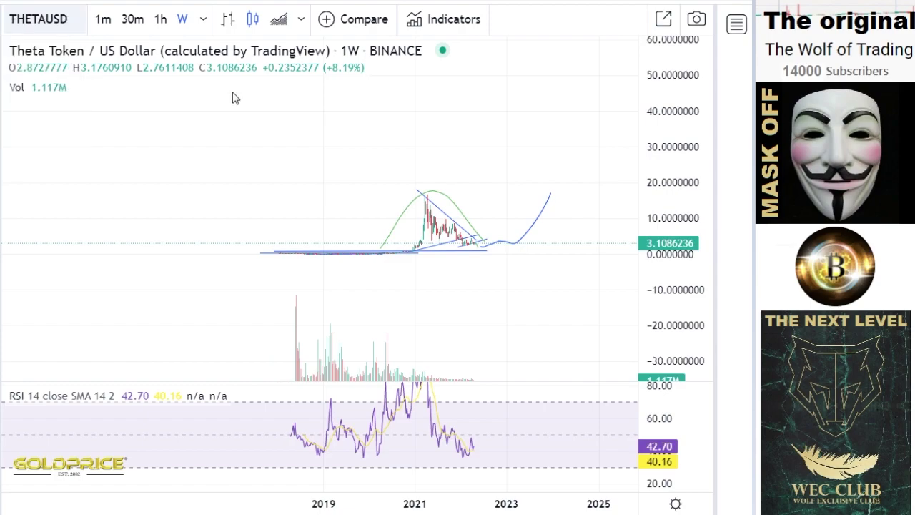
drag(460, 191, 345, 232)
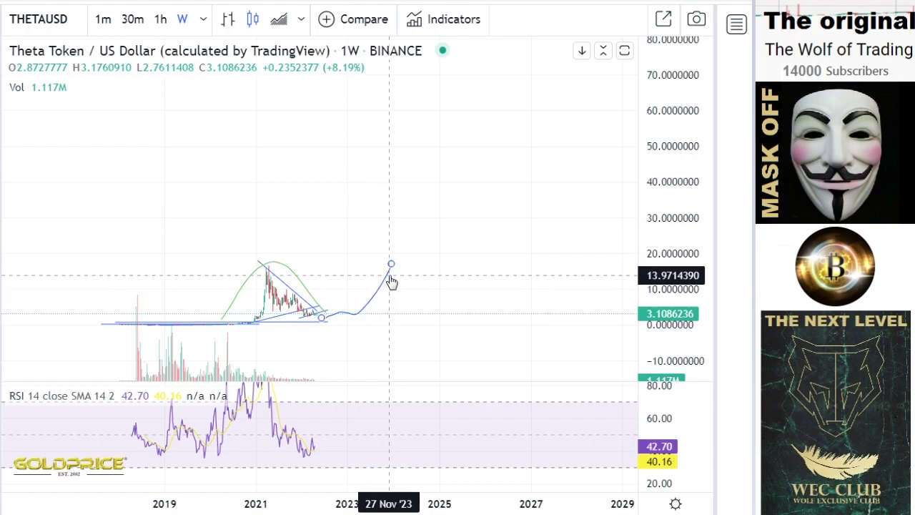
Step: Expand the THETAUSD price range to about 900 and examine the blue marks near 150 and 500 in 2025
scroll(392, 277, down, 3)
drag(659, 146, 627, 349)
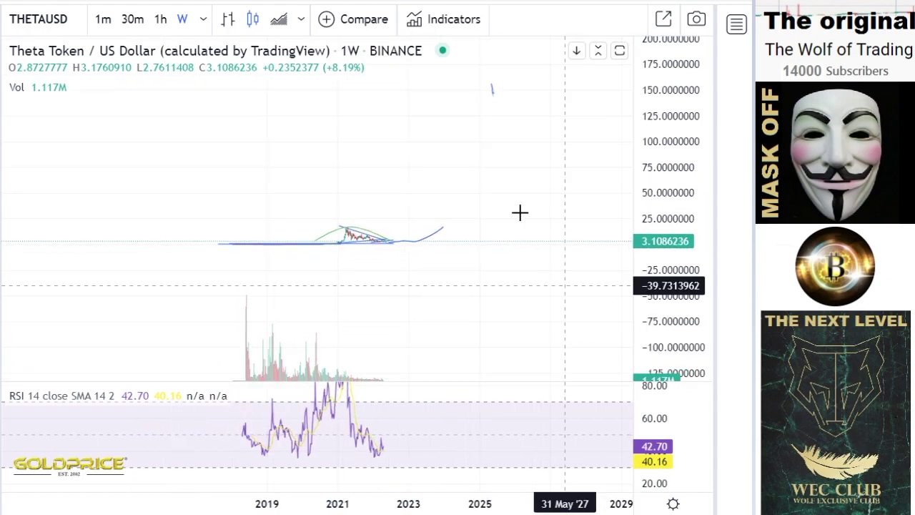
drag(493, 171, 450, 279)
drag(674, 133, 654, 317)
drag(525, 262, 505, 341)
drag(644, 169, 658, 228)
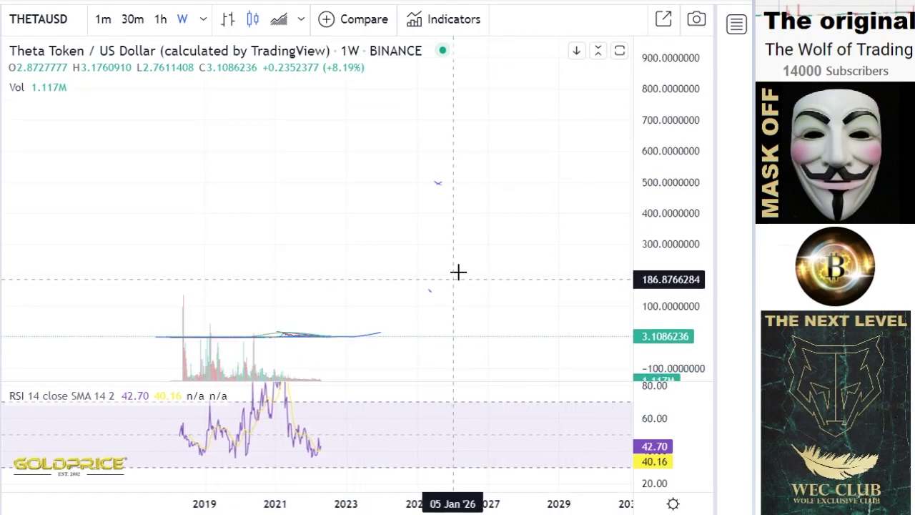
drag(460, 276, 472, 229)
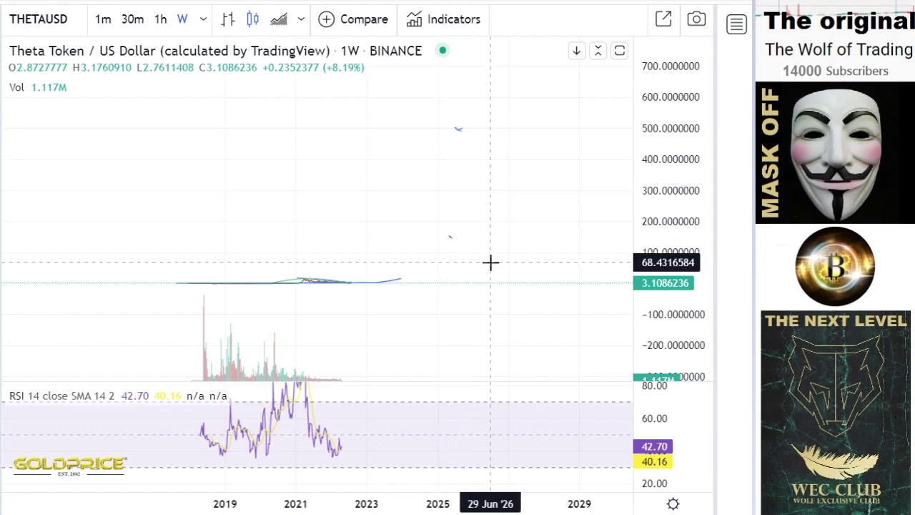
Step: Narrow the THETAUSD price range to about -12 to 32 and examine the 2021 arc and projected rise up close
drag(574, 217, 615, 179)
drag(652, 270, 663, 20)
drag(662, 224, 661, 63)
drag(559, 250, 574, 297)
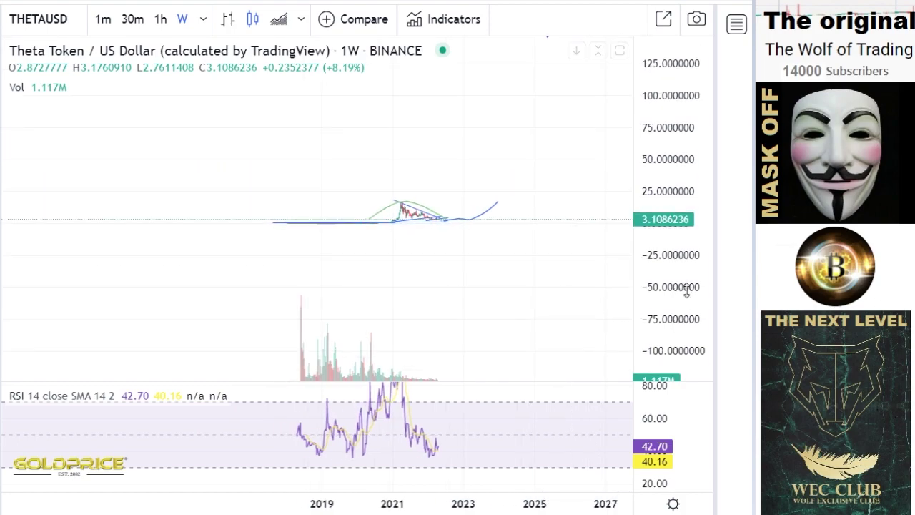
drag(684, 300, 667, 50)
drag(590, 276, 591, 278)
drag(665, 270, 665, 166)
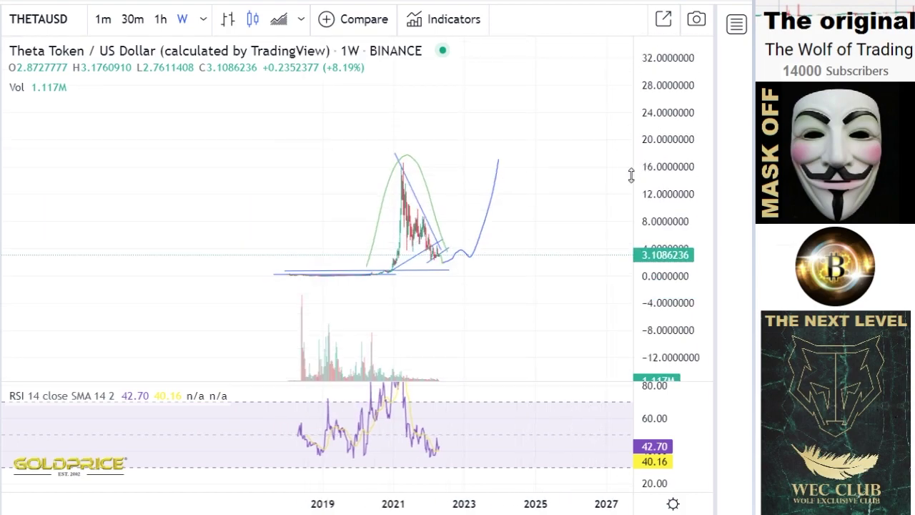
scroll(551, 225, up, 2)
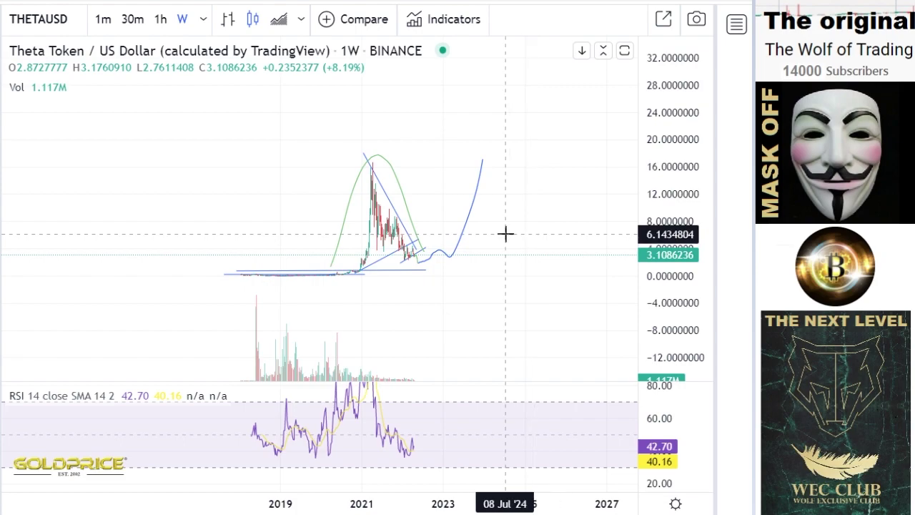